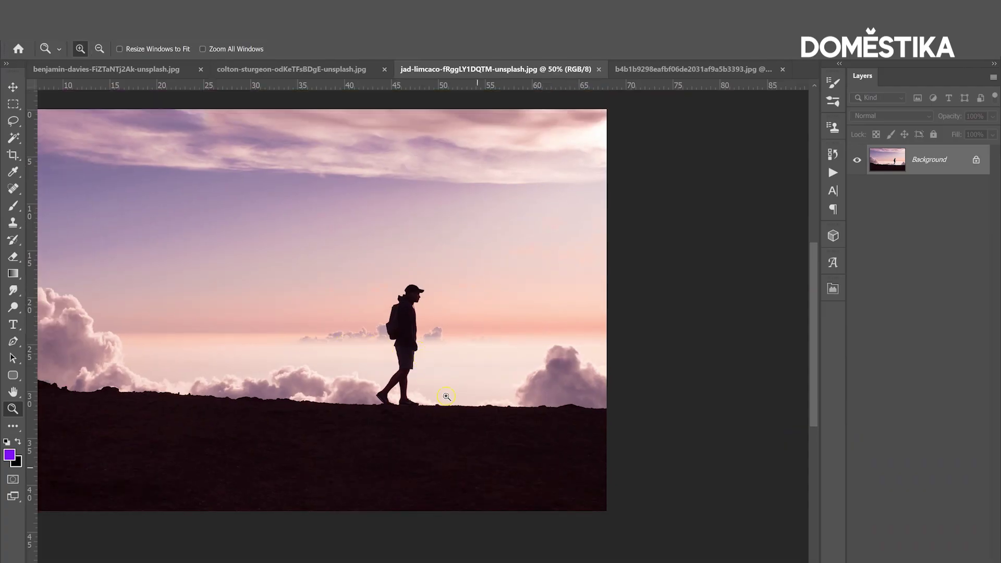
Unlock the Background so it becomes an editable layer.
drag(584, 562, 530, 562)
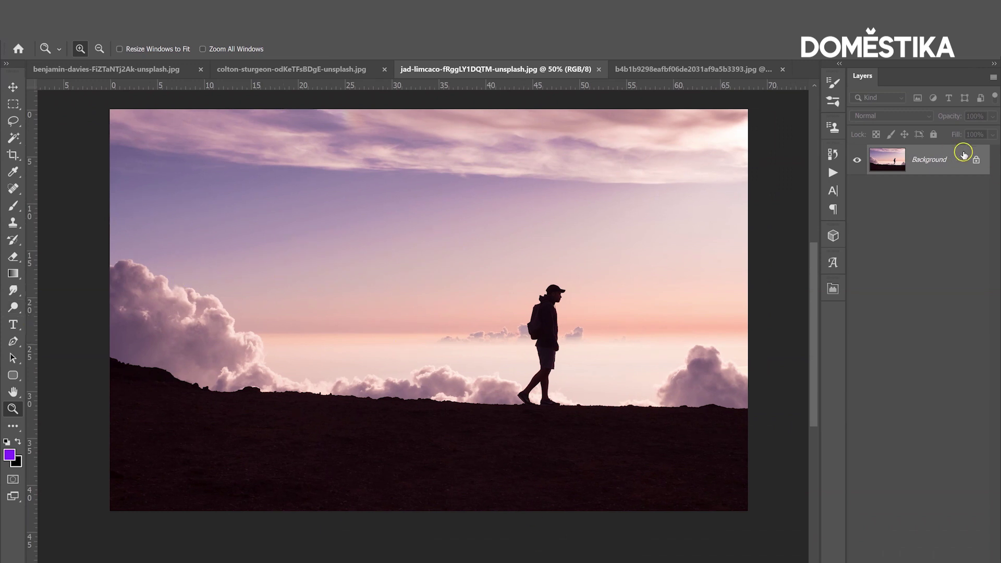
click(975, 162)
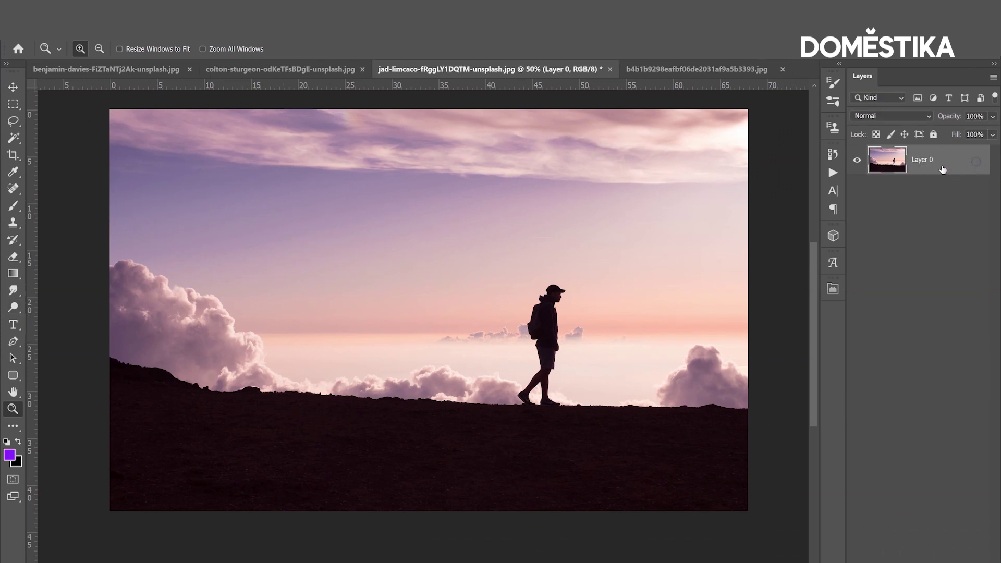
Activate the Pen tool and set its drawing mode to Path.
click(14, 341)
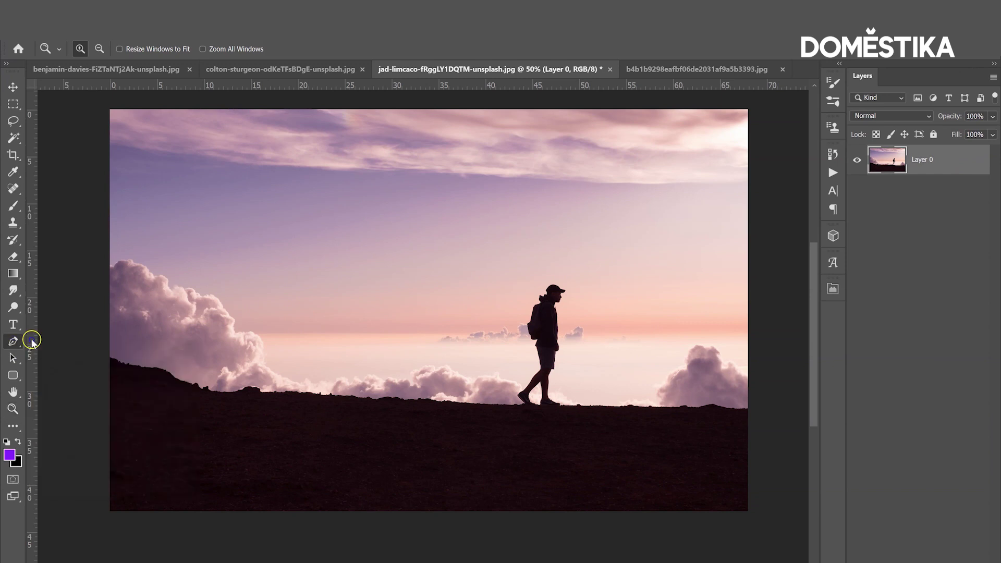
right_click(12, 341)
click(58, 343)
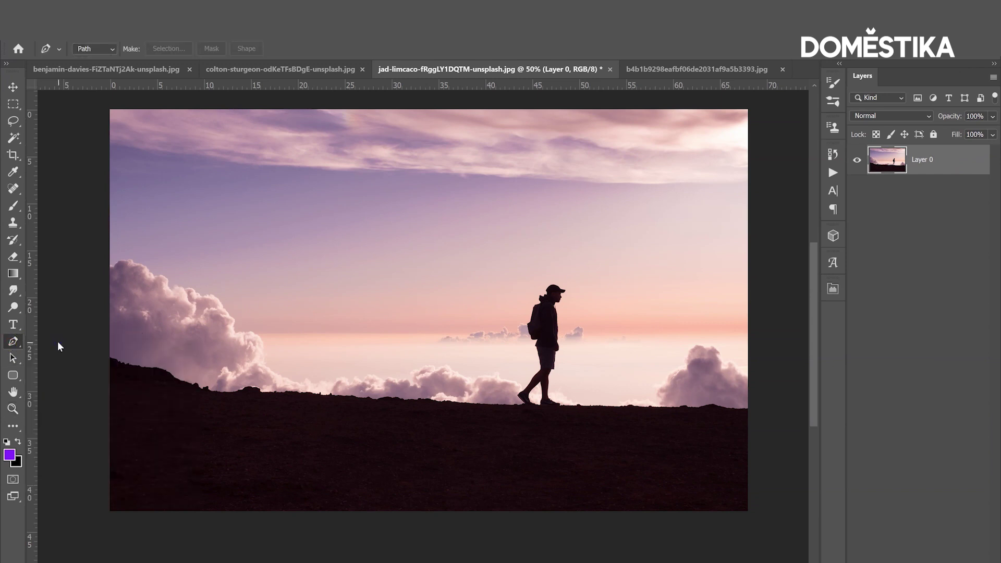
click(110, 49)
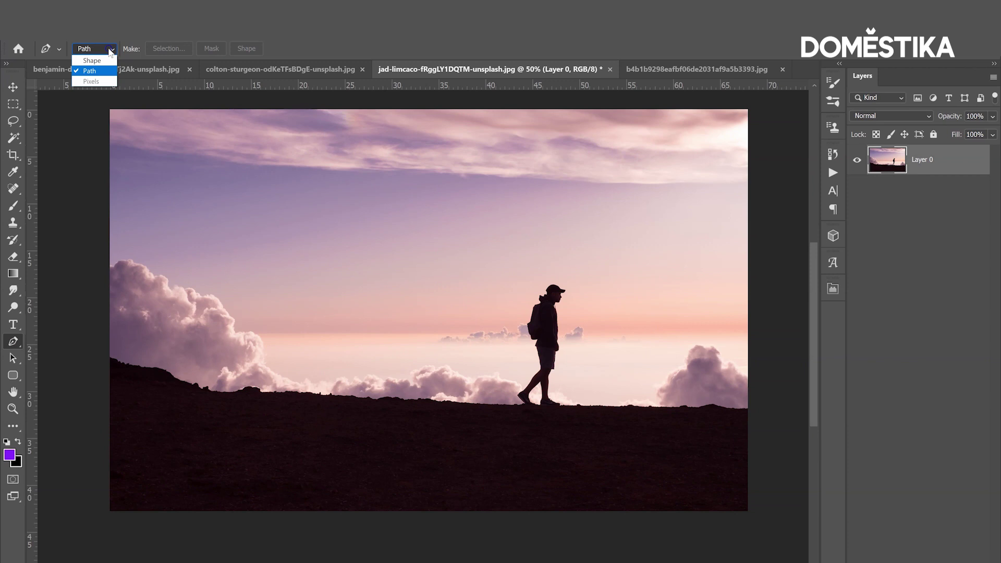
click(90, 72)
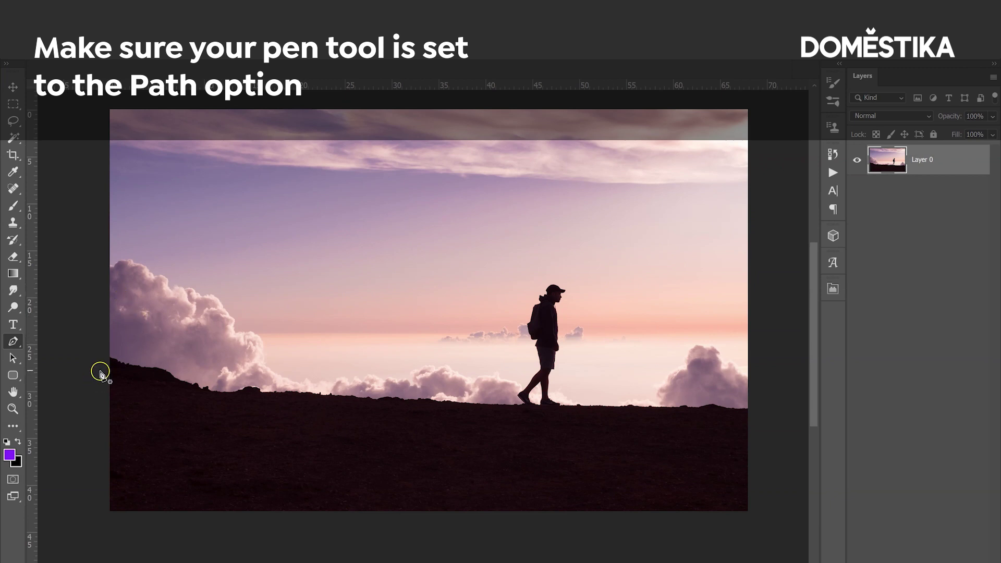
Try out straight and curved Pen segments along the left end of the ridge and undo the test path.
click(11, 411)
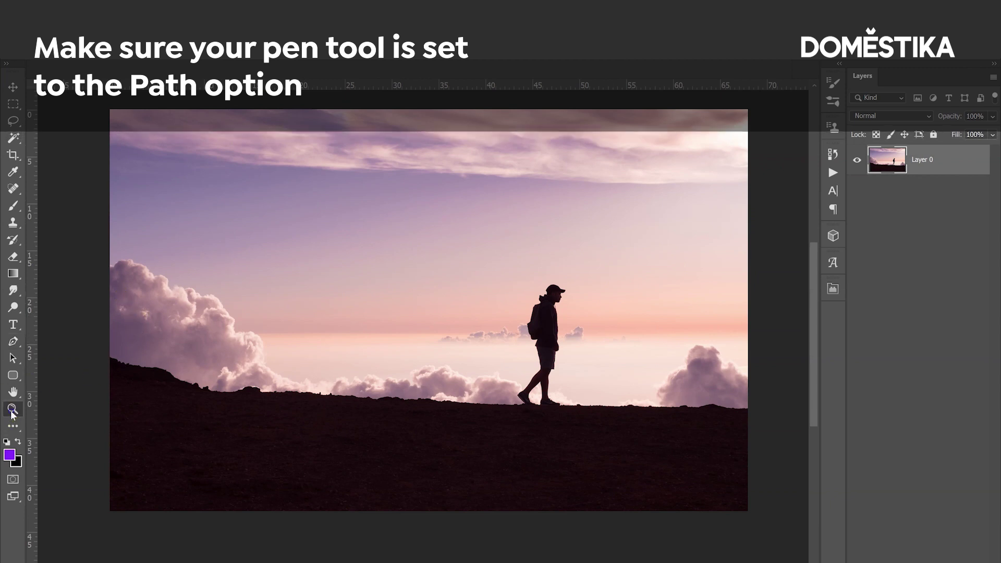
click(96, 344)
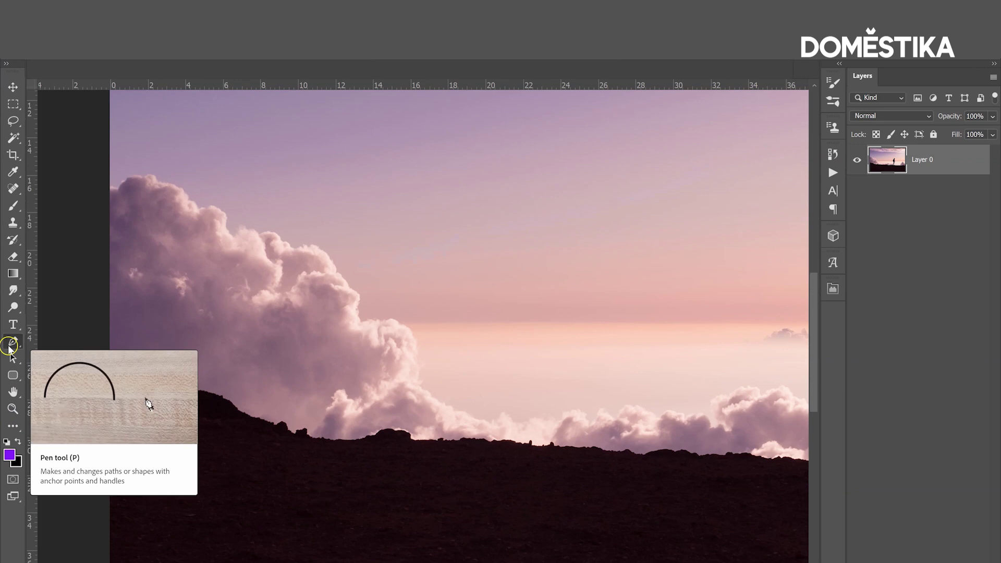
click(13, 341)
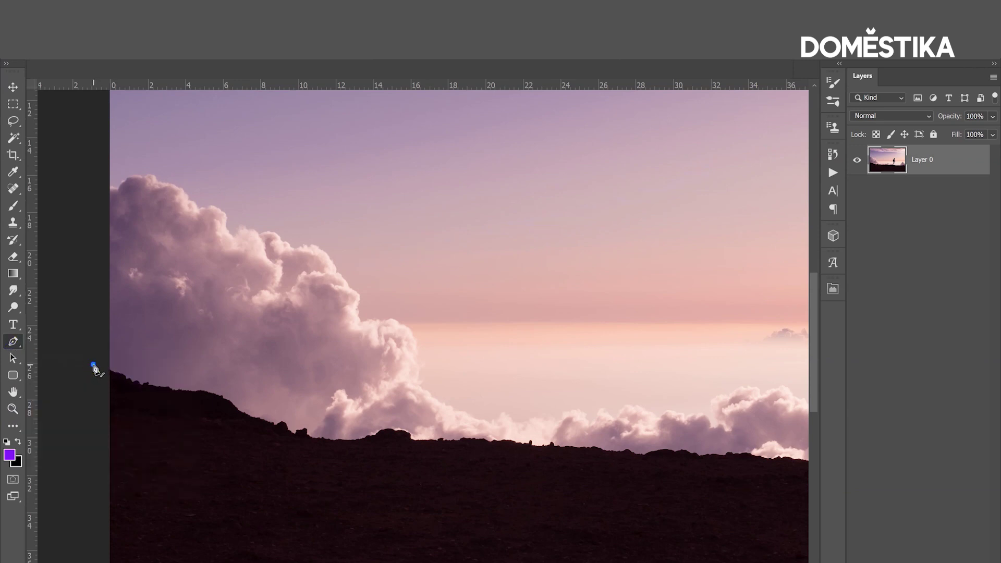
click(92, 365)
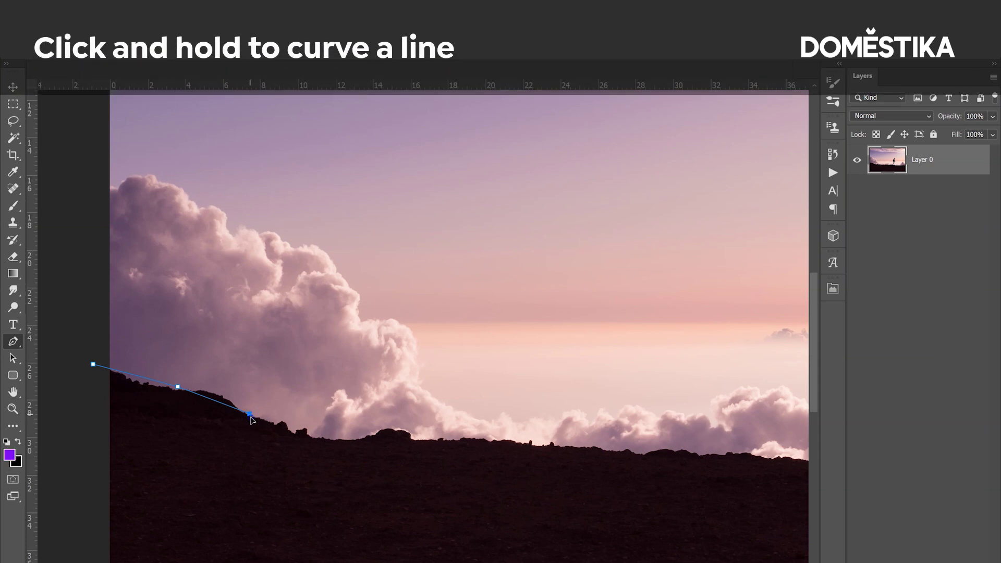
drag(256, 443, 282, 443)
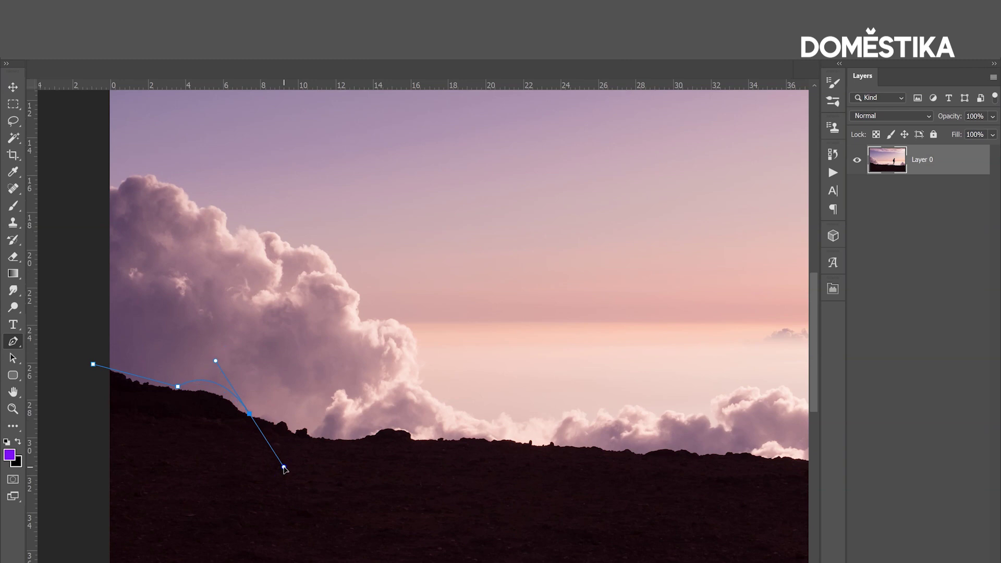
click(382, 422)
key(ctrl+z)
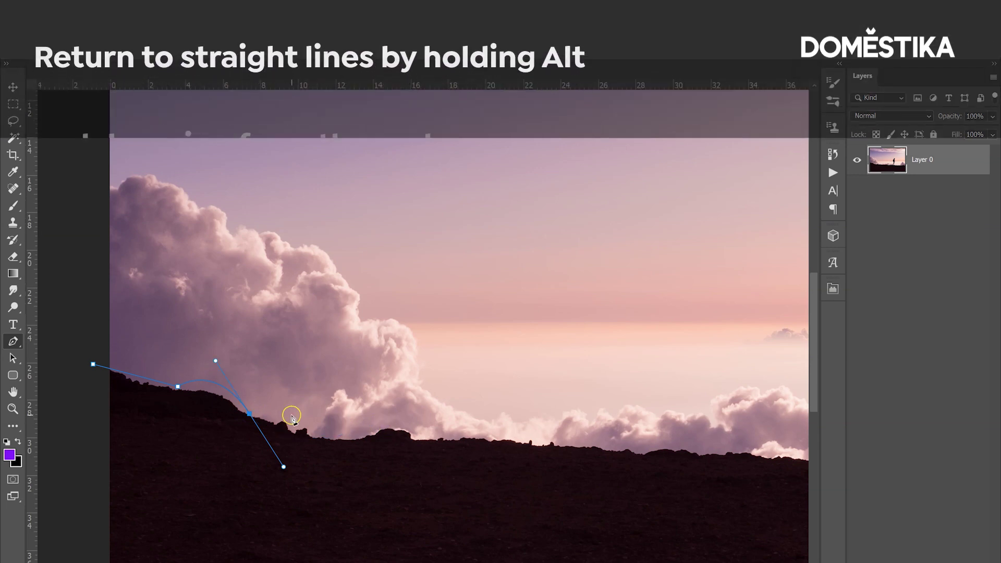
alt+click(250, 414)
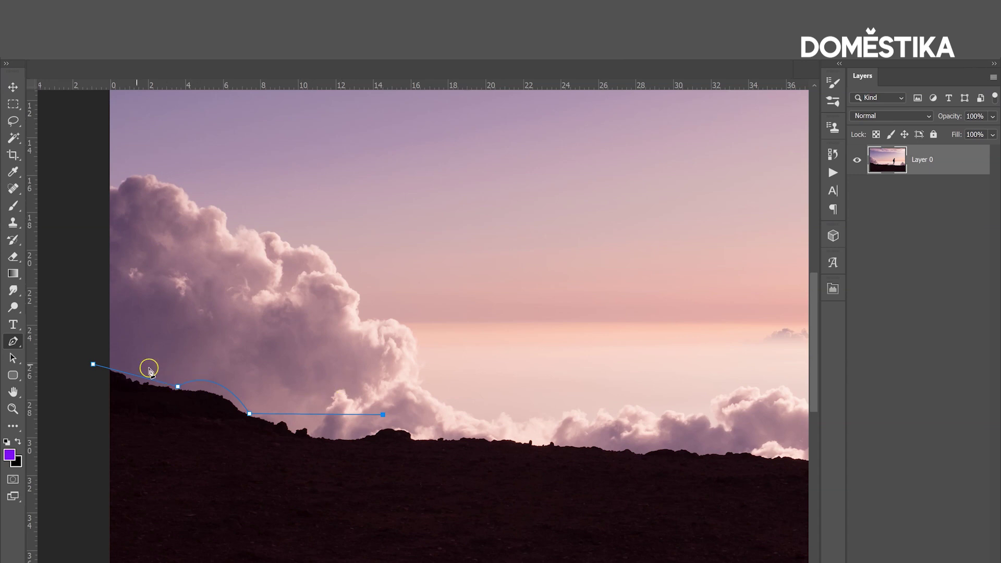
key(ctrl+z)
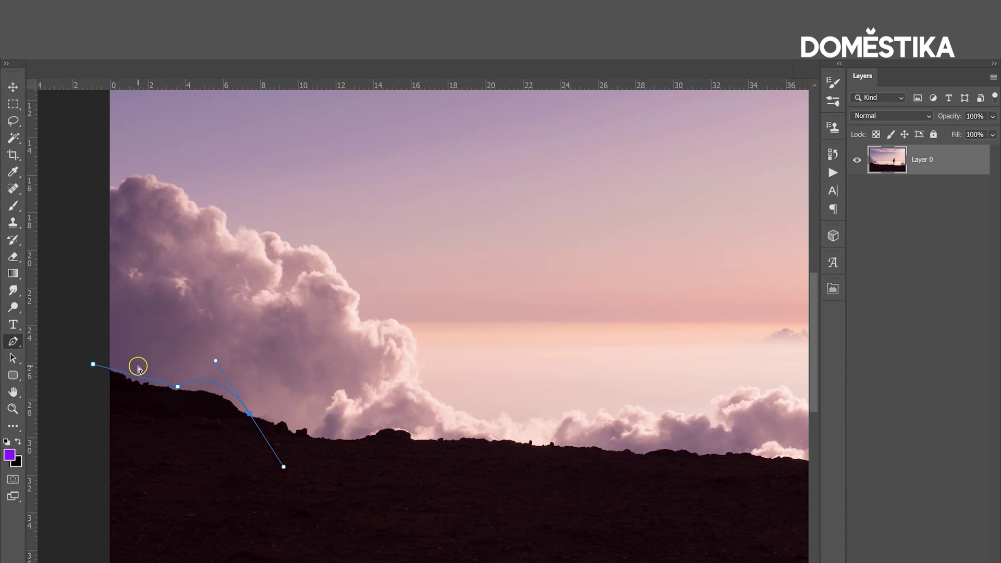
key(ctrl+z)
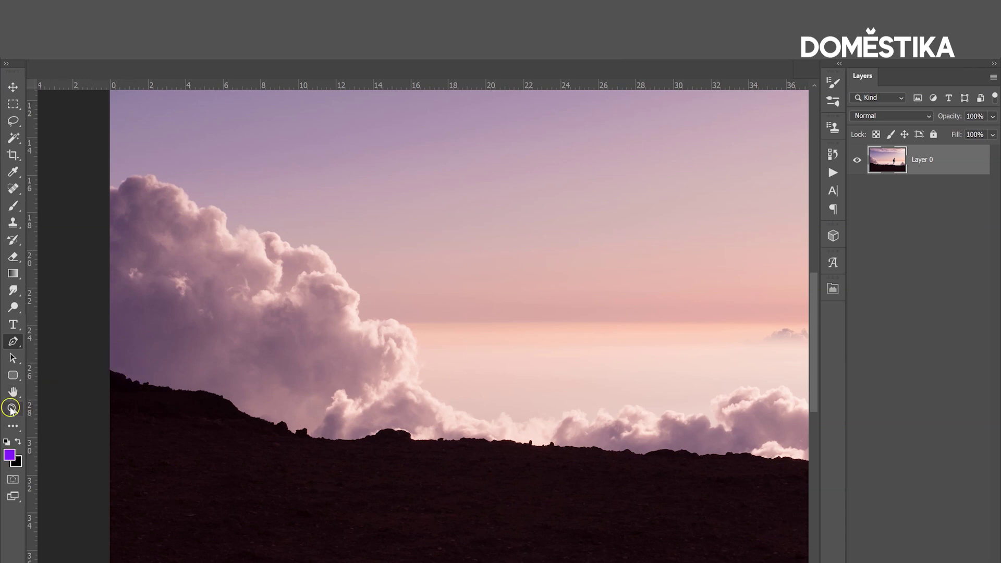
Start a Pen path just outside the photo's left edge and trace the ridge with curved segments past its first slope.
click(12, 408)
click(76, 356)
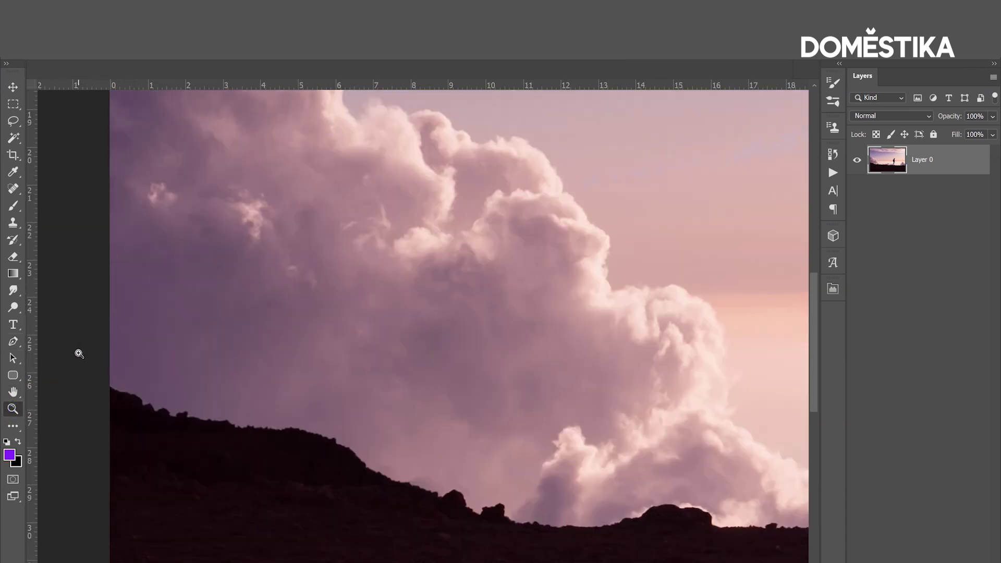
click(11, 345)
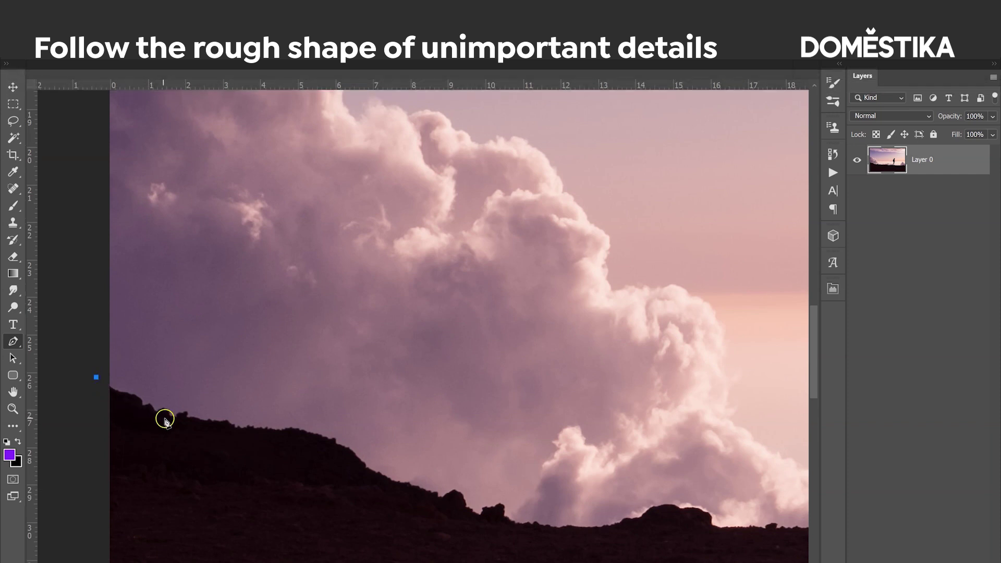
drag(171, 419, 209, 425)
drag(414, 491, 451, 504)
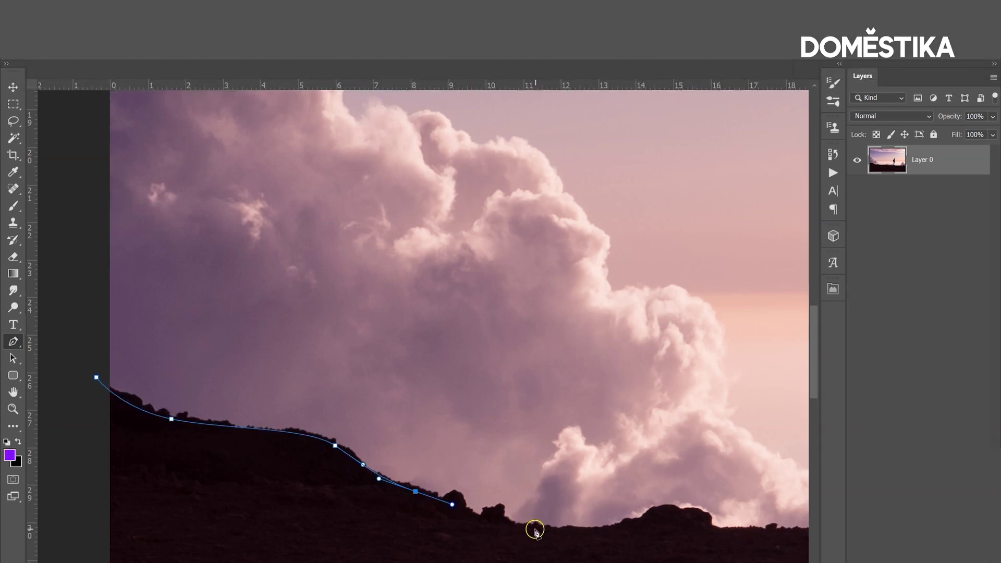
drag(535, 529, 585, 536)
drag(654, 525, 678, 523)
drag(716, 532, 737, 533)
scroll(737, 533, right, 4)
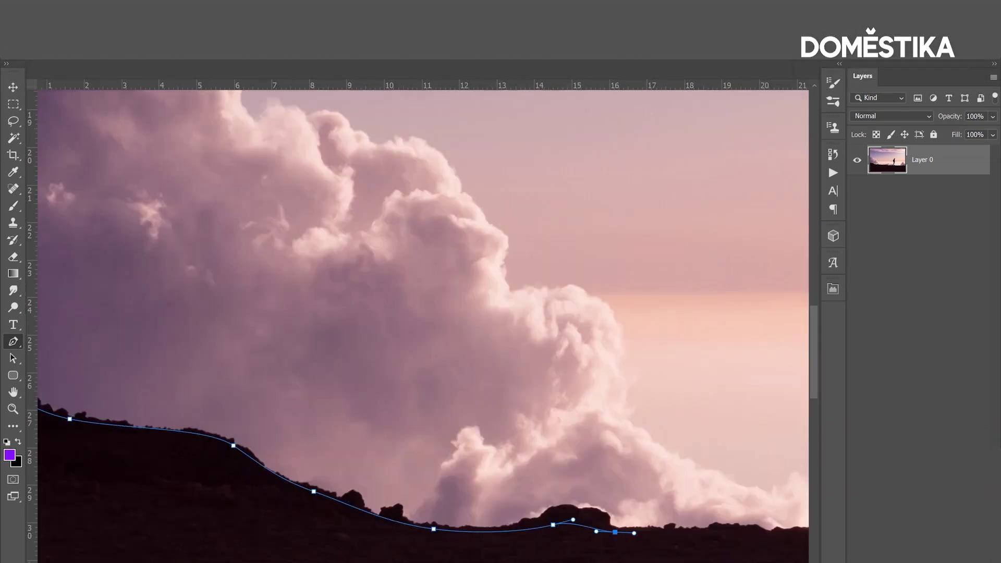
Continue the Pen path roughly along the ridge line to the ground just before the walking man's rear foot.
drag(436, 531, 467, 531)
drag(562, 546, 598, 551)
drag(739, 555, 778, 561)
scroll(422, 327, right, 4)
drag(815, 374, 814, 390)
drag(498, 478, 548, 485)
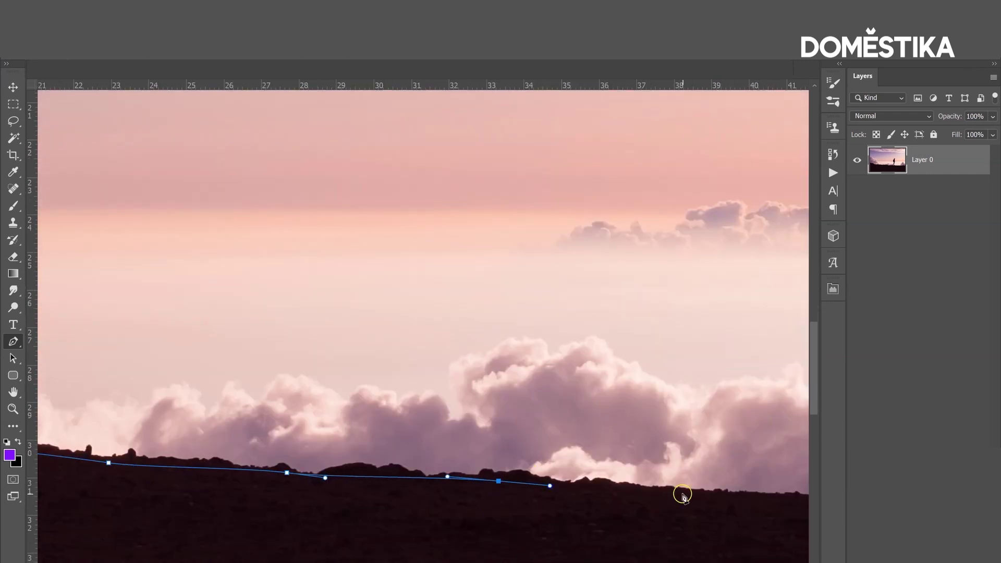
drag(683, 491, 728, 495)
scroll(422, 327, right, 3)
drag(540, 497, 563, 496)
Trace the man's rear shoe, the back of his leg and the back of his shorts closely with the Pen path.
scroll(570, 498, up, 4)
drag(484, 426, 465, 407)
click(417, 345)
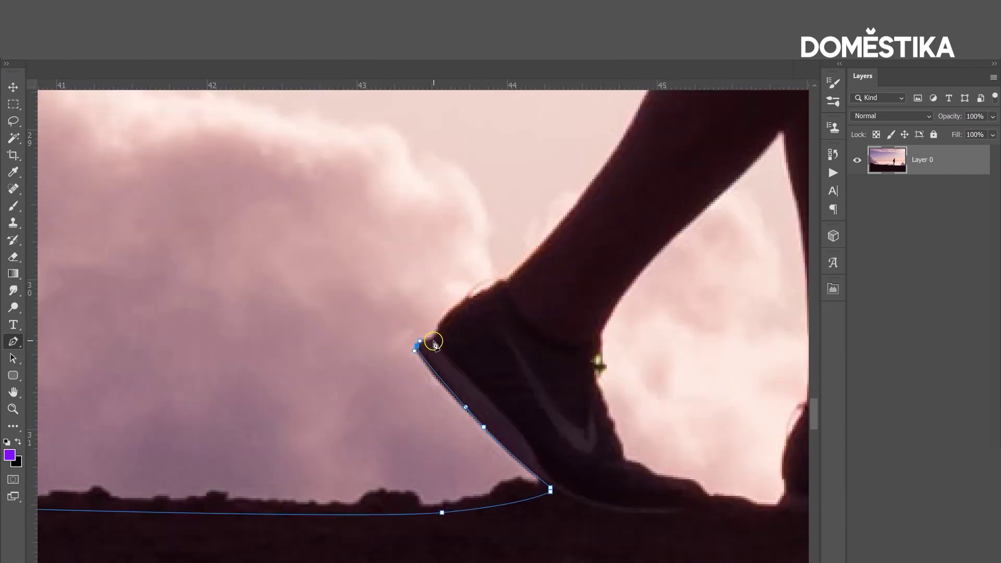
drag(461, 305, 478, 296)
drag(594, 186, 622, 148)
drag(230, 205, 220, 132)
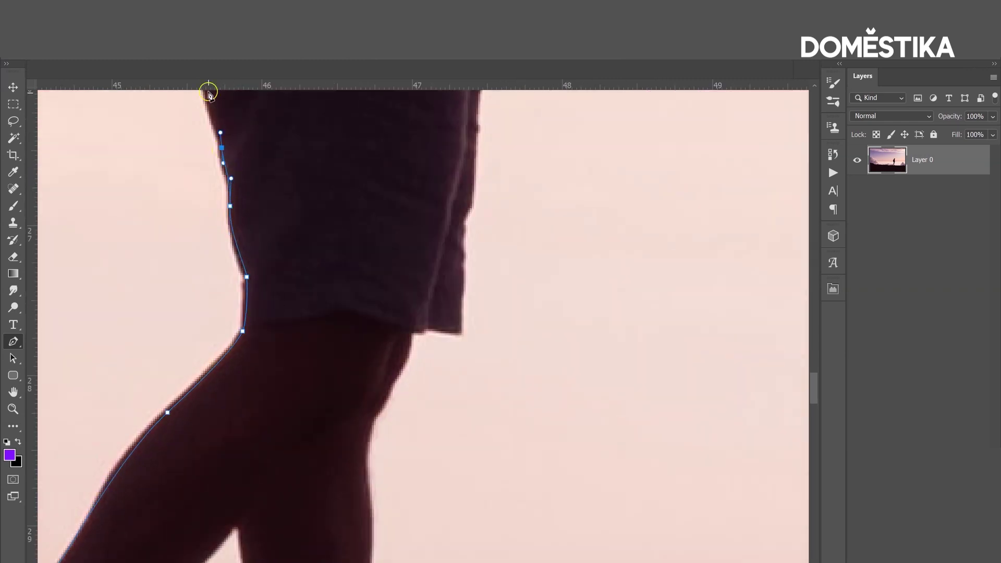
Continue the Pen path up around the outline of the man's backpack with closely spaced anchor points.
scroll(208, 91, up, 1)
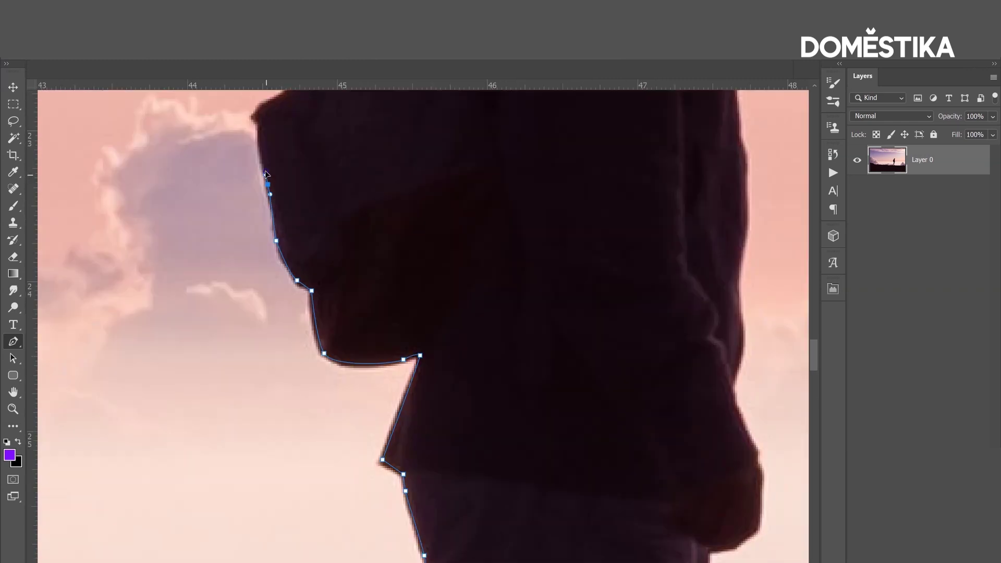
scroll(266, 172, up, 2)
click(255, 177)
scroll(304, 136, up, 3)
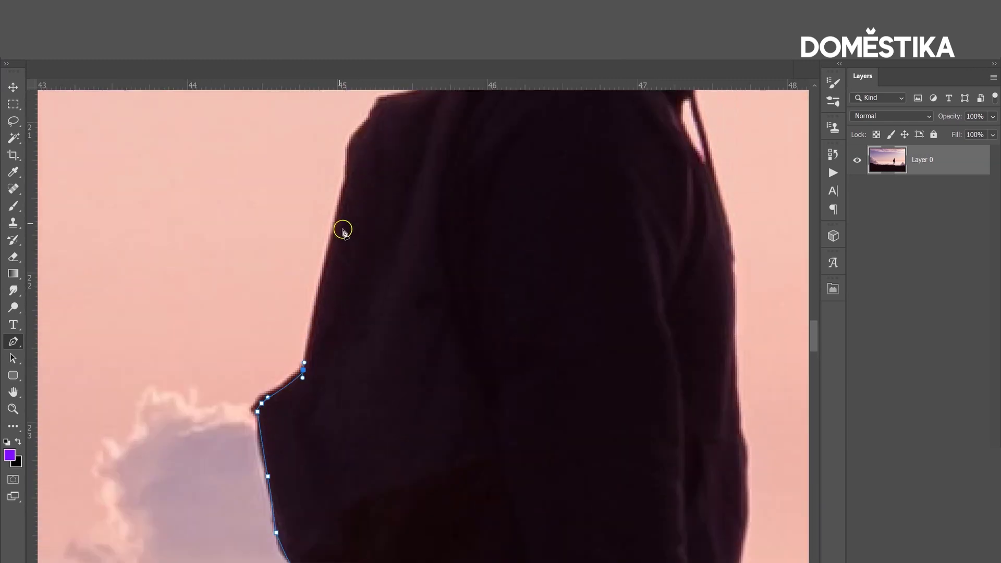
drag(341, 229, 345, 198)
Trace the man's cap, facial profile and chin, continuing the Pen path down toward his chest.
drag(636, 132, 651, 133)
drag(105, 442, 78, 467)
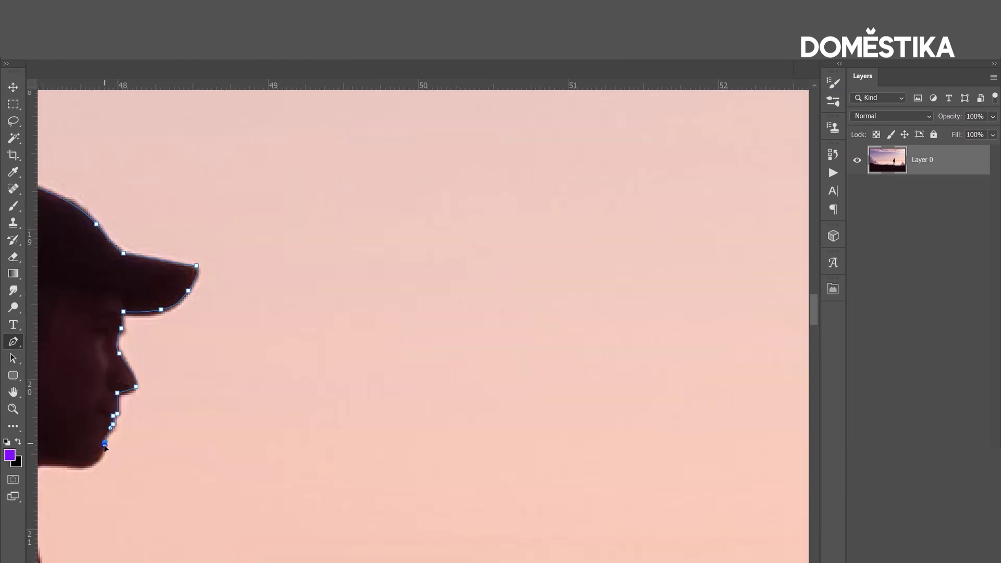
drag(78, 467, 572, 466)
drag(539, 462, 521, 492)
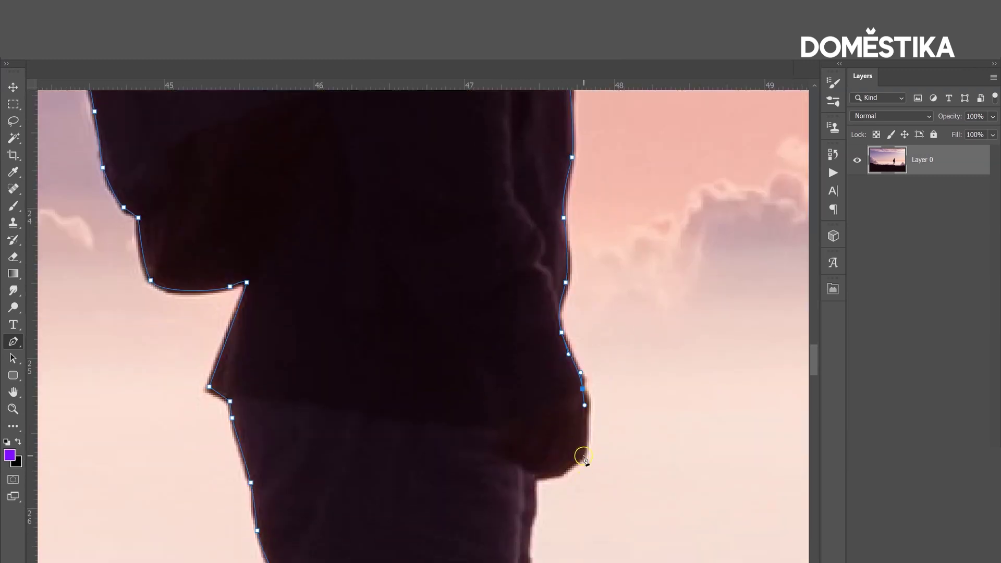
Trace the man's hand, the front of his shorts and leg, and the top of his front shoe.
click(583, 456)
click(560, 474)
click(534, 480)
scroll(534, 480, down, 2)
drag(530, 438, 529, 452)
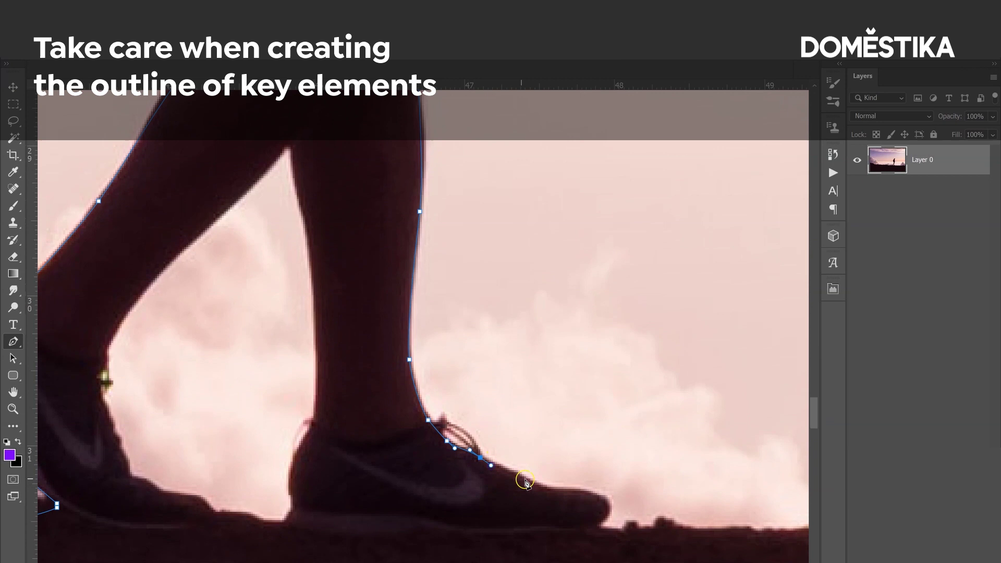
drag(526, 478, 538, 484)
drag(580, 489, 608, 490)
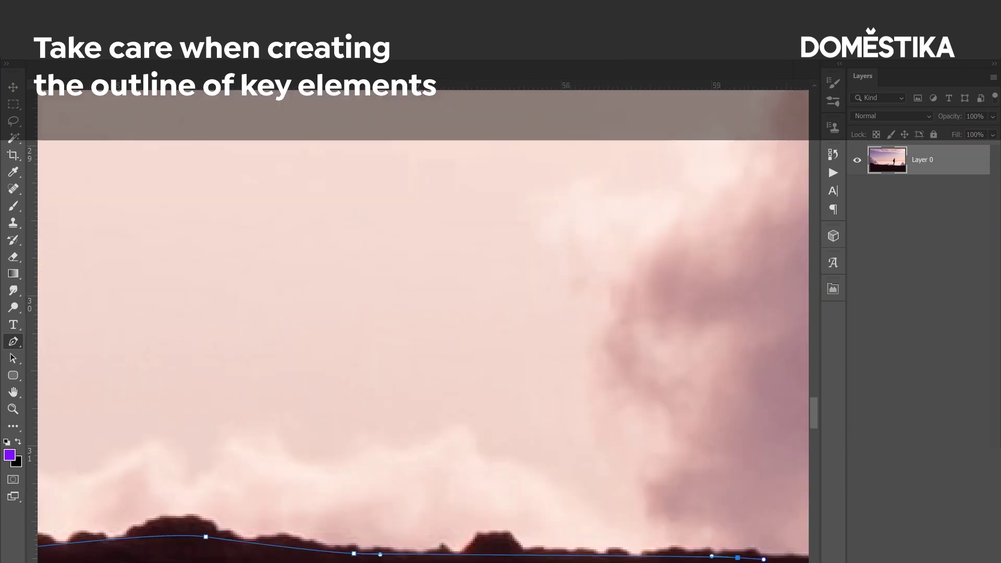
Continue the Pen path roughly along the remaining ridge from the front shoe to the photo's right edge.
scroll(692, 558, right, 3)
click(742, 551)
scroll(732, 552, right, 2)
drag(709, 559, 726, 556)
scroll(733, 552, down, 2)
scroll(733, 553, right, 4)
drag(509, 389, 613, 414)
drag(719, 431, 786, 429)
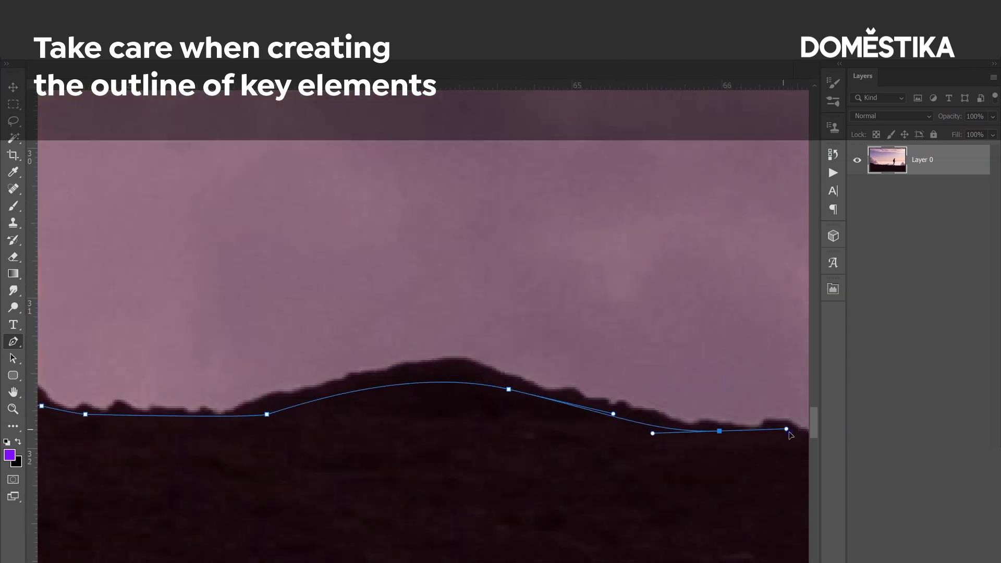
Close the Pen path by placing anchor points outside the photo around the sky, back to the ridge's starting point.
drag(93, 311, 93, 311)
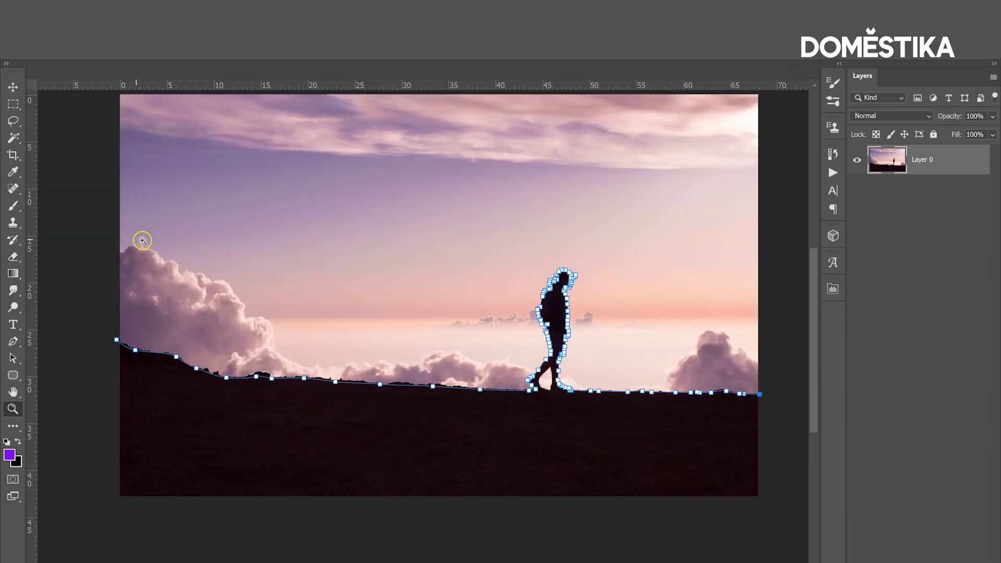
scroll(761, 406, up, 2)
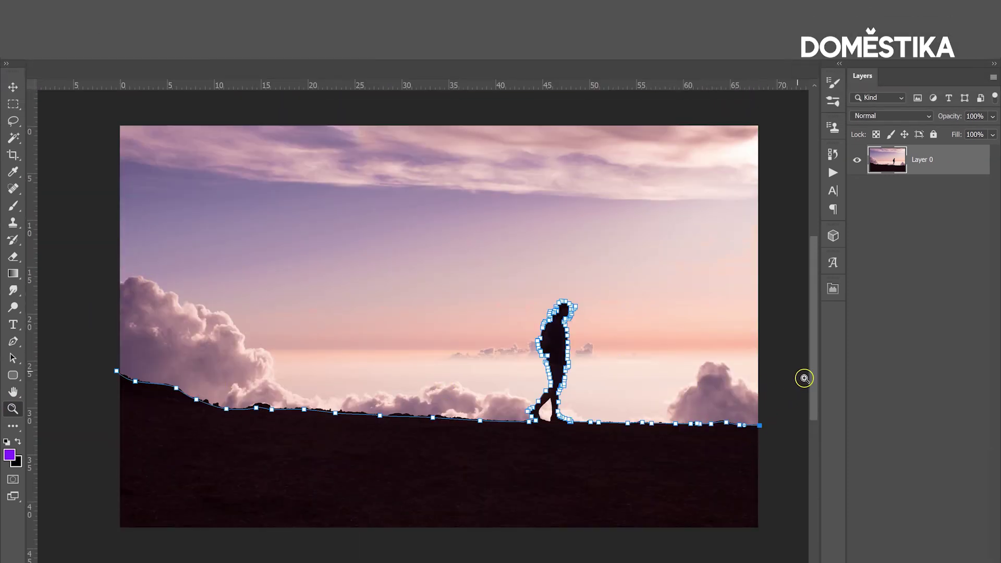
click(13, 341)
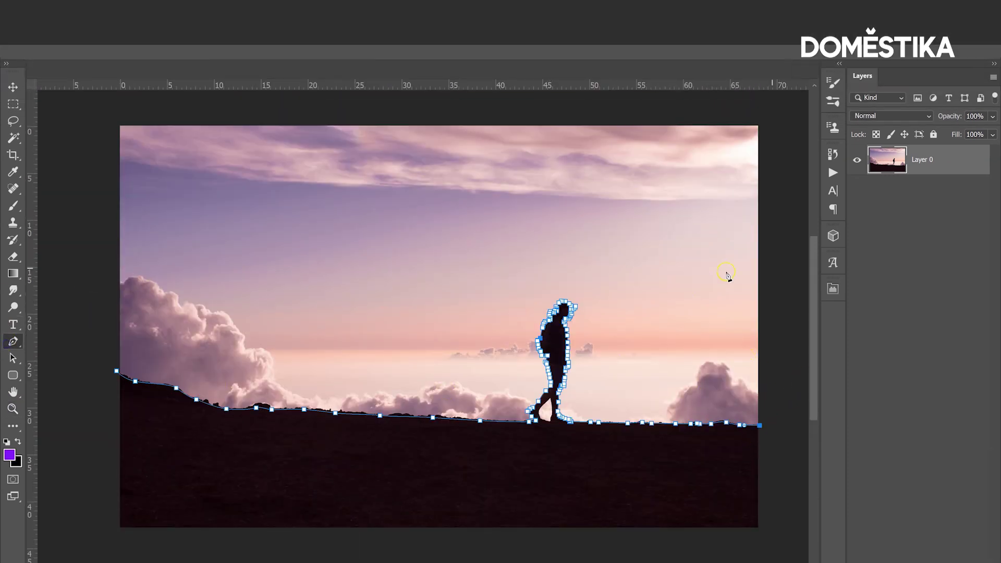
click(772, 109)
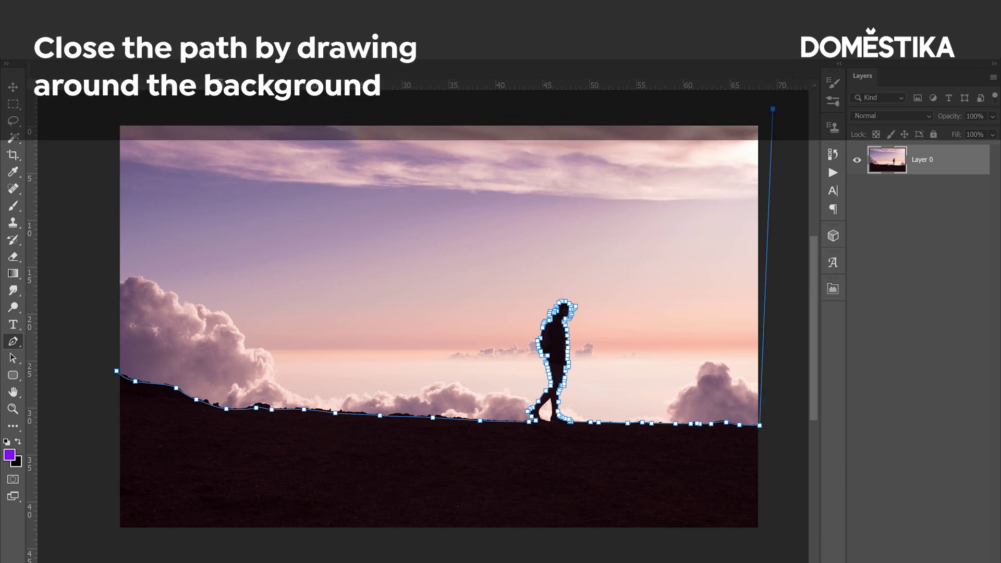
click(88, 114)
click(66, 253)
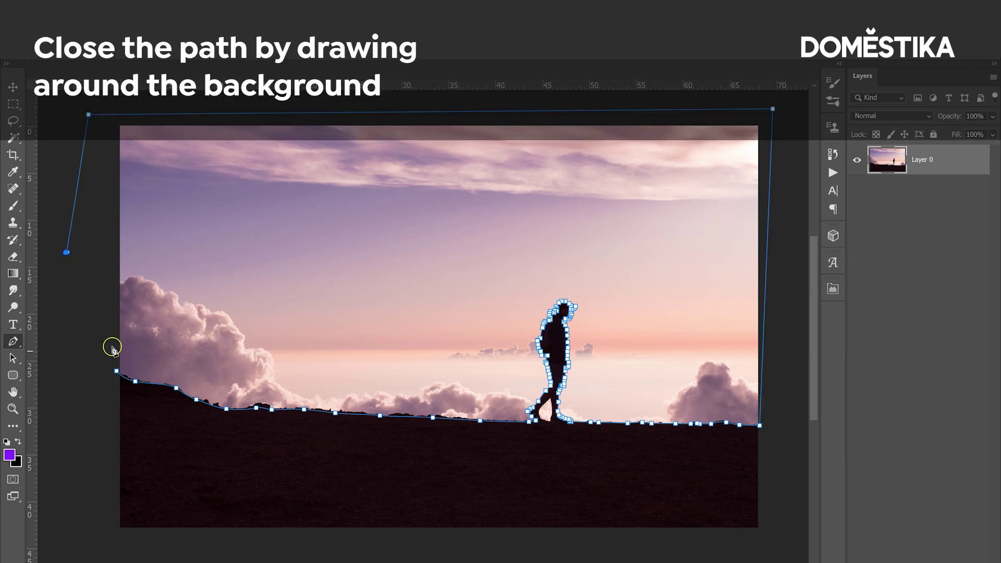
click(100, 348)
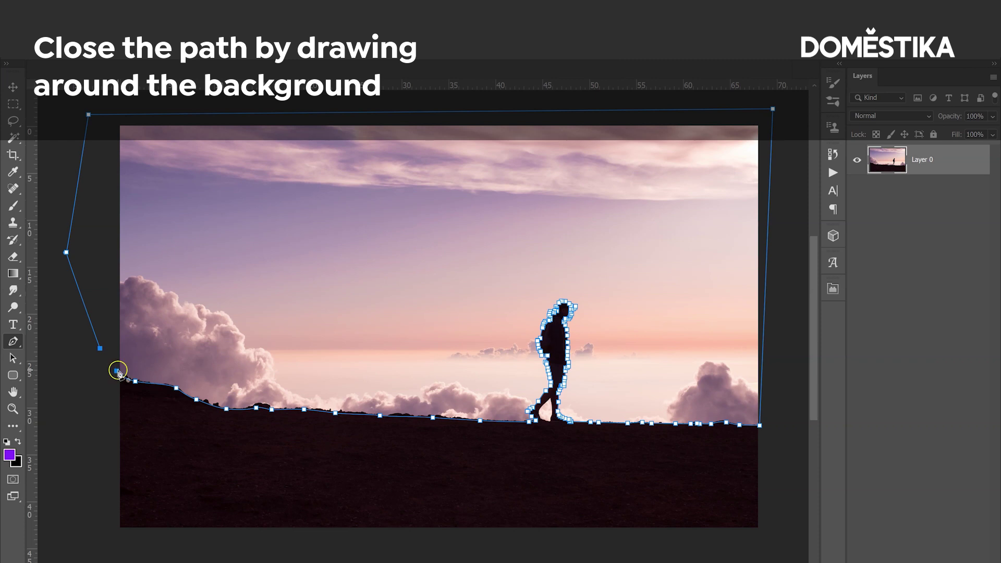
click(117, 371)
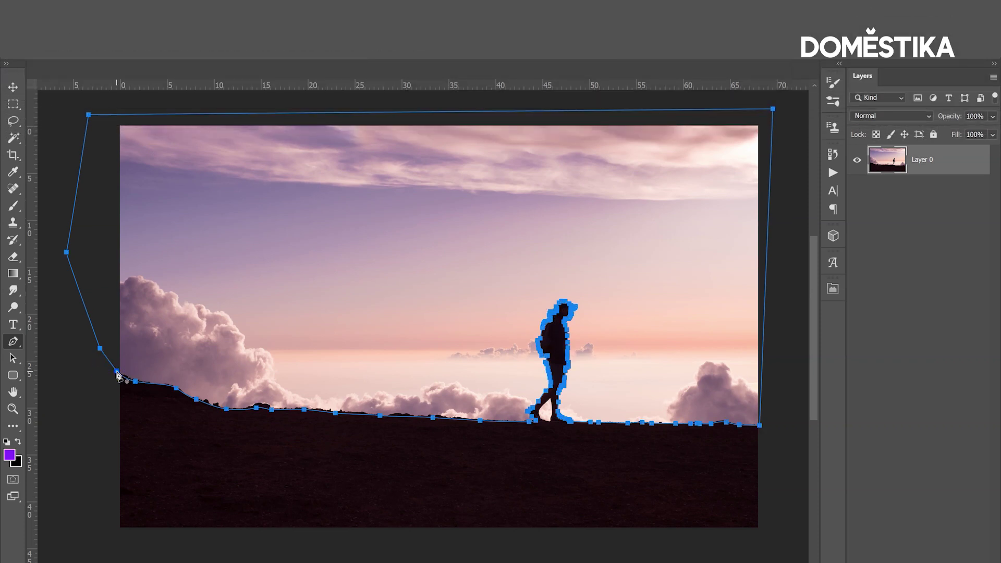
Convert the closed sky path into a new anti-aliased selection with a feather radius of 0 pixels.
key(ctrl+plus)
right_click(203, 237)
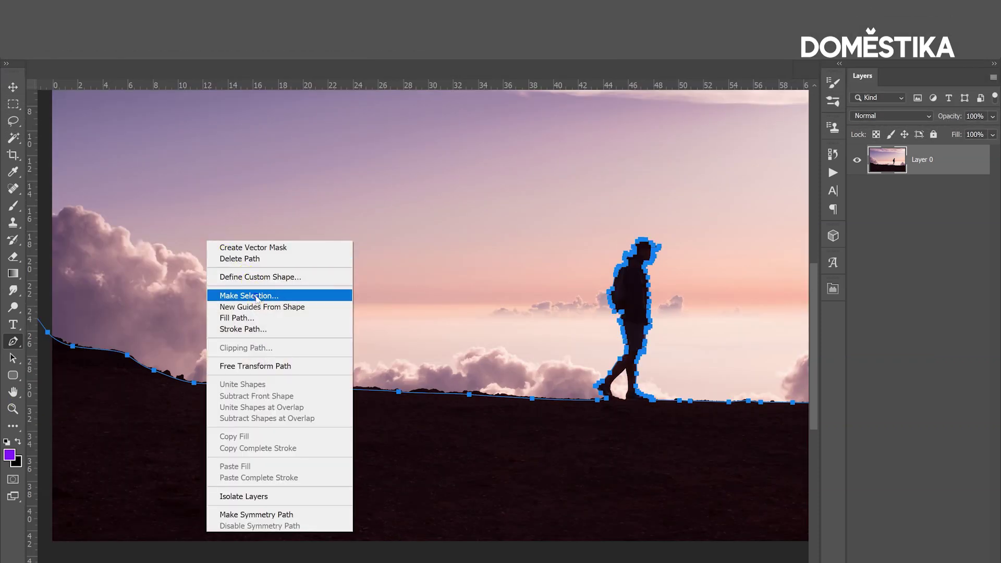
click(255, 291)
click(286, 110)
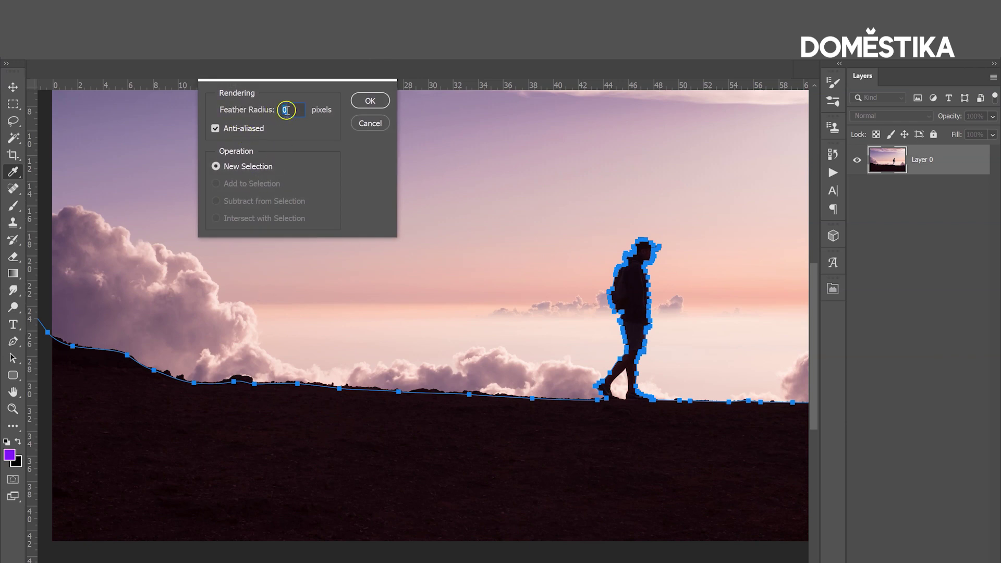
click(376, 107)
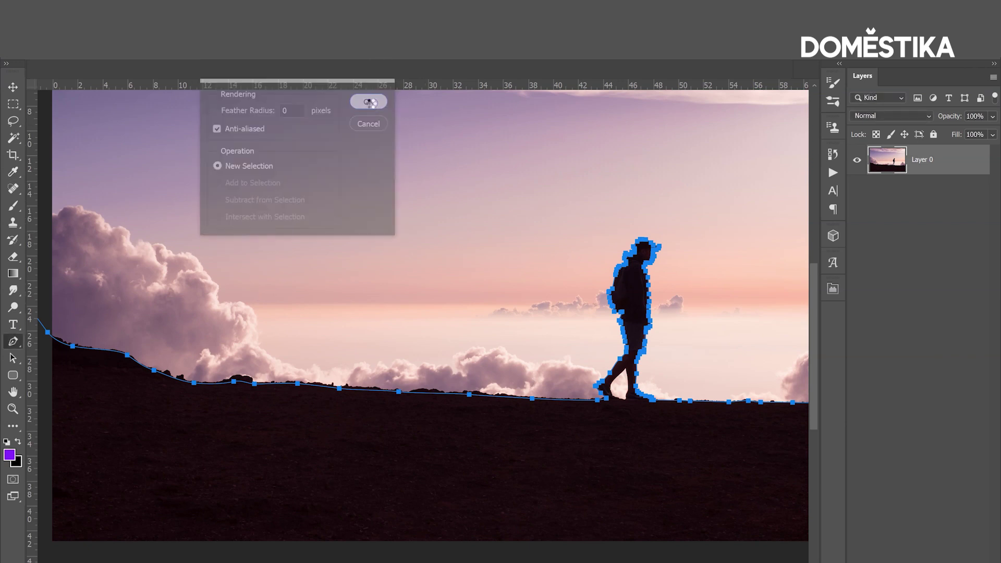
Delete the selected sky from Layer 0 and clear the selection.
scroll(531, 431, up, 5)
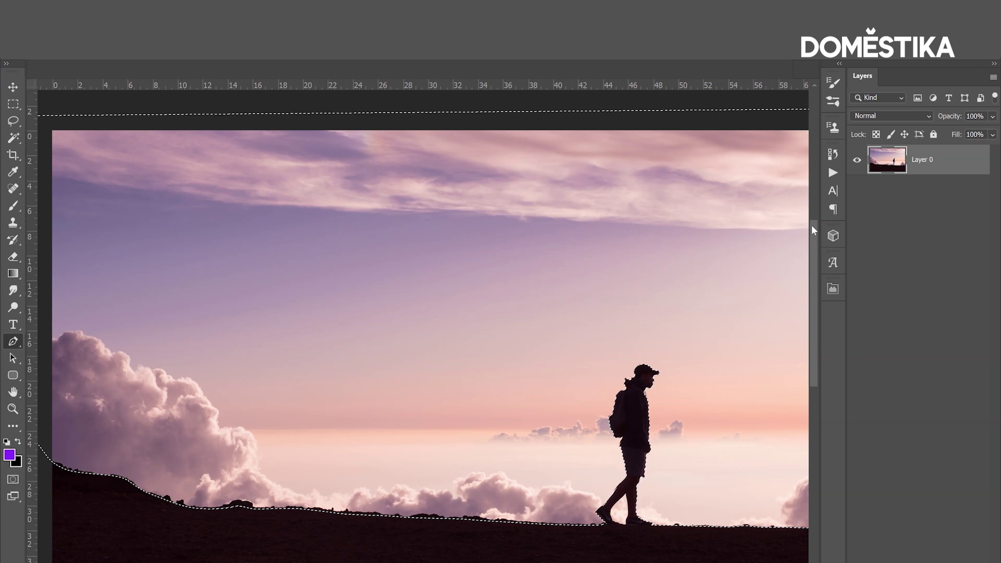
key(Delete)
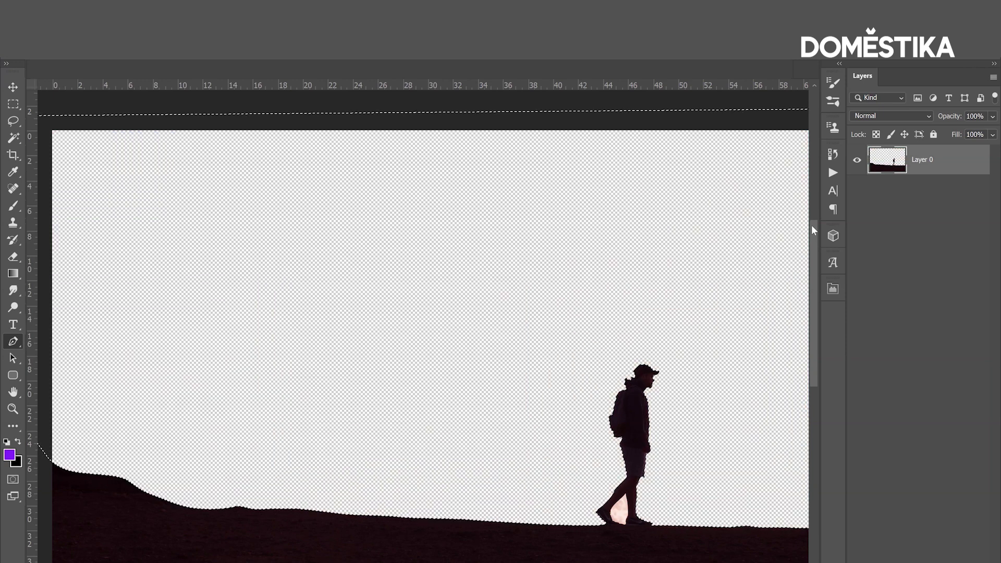
key(ctrl+d)
Start a Pen path at the top of the sky gap between the man's legs, tracing the front leg down to its heel.
click(13, 409)
click(640, 535)
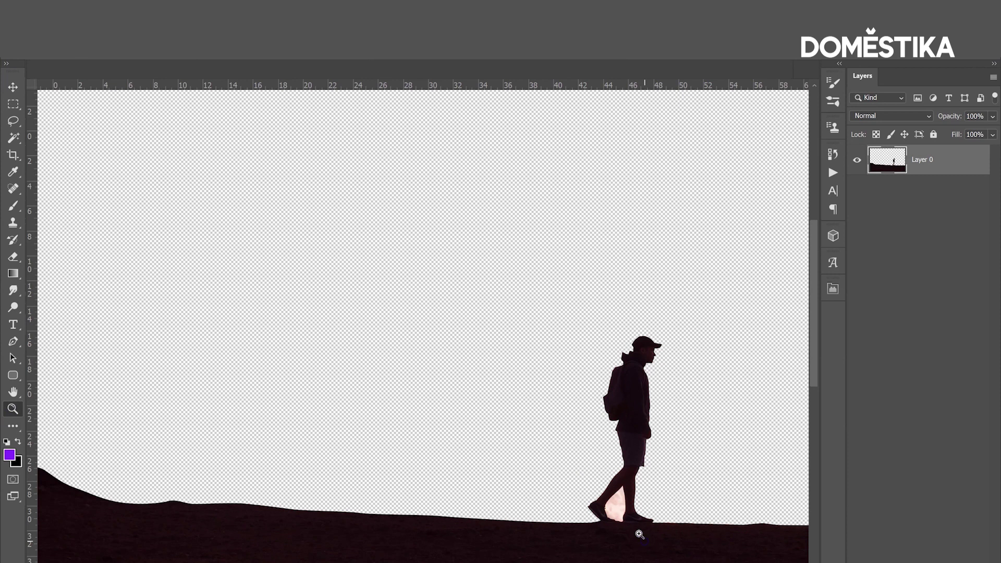
click(620, 514)
click(620, 513)
drag(620, 513, 277, 363)
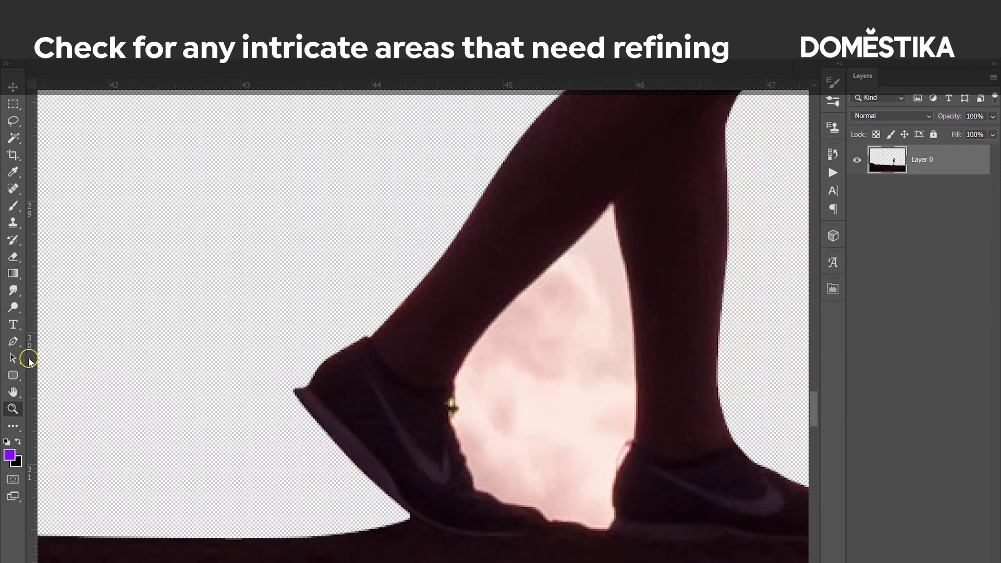
click(13, 342)
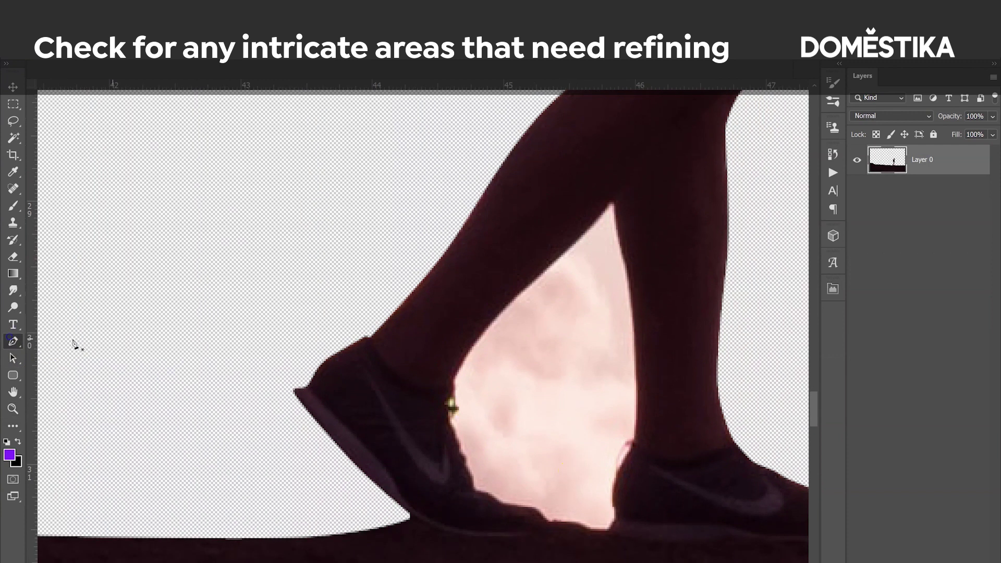
click(614, 203)
drag(623, 252, 630, 277)
drag(637, 403, 624, 460)
drag(615, 505, 617, 515)
Continue the gap's Pen path along the ground, over the rear shoe and up the rear leg's inner edge.
drag(607, 529, 553, 521)
drag(527, 509, 511, 507)
click(462, 456)
click(447, 414)
drag(461, 361, 476, 342)
drag(526, 287, 553, 267)
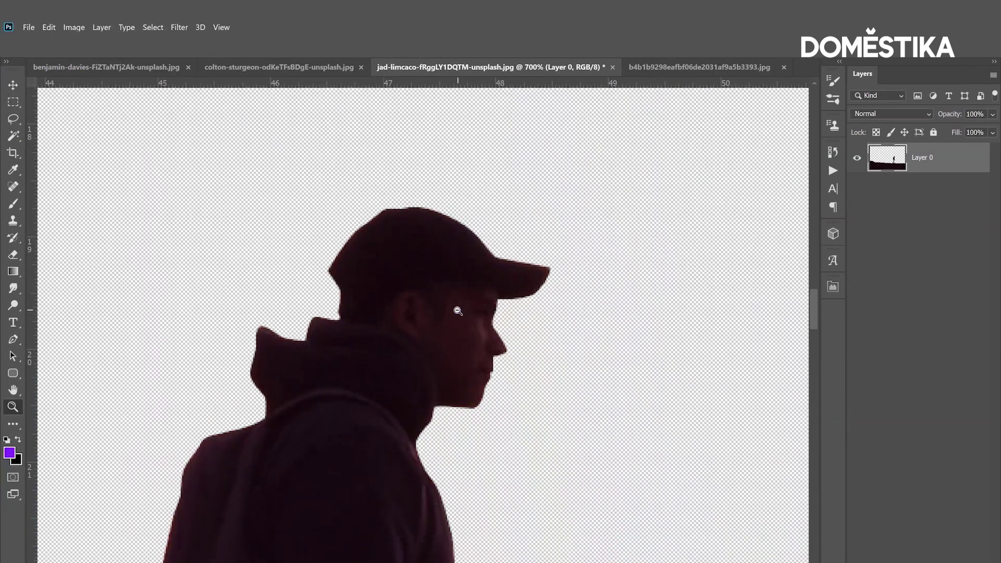
Check the cut-out edges from the man's head and backpack out to the whole silhouette.
alt+click(457, 310)
alt+click(458, 310)
alt+click(457, 309)
alt+click(458, 308)
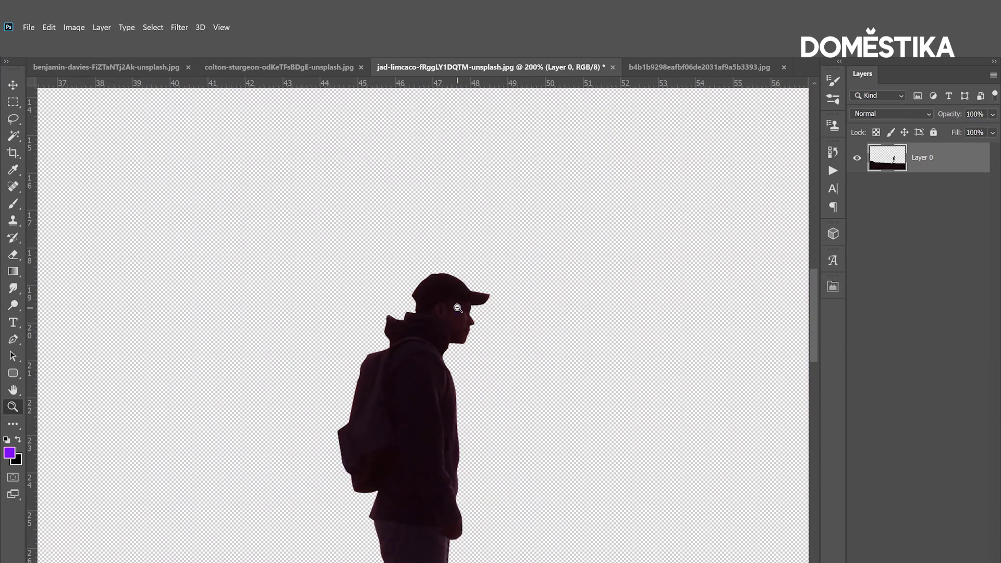
alt+click(458, 308)
alt+click(432, 316)
alt+click(318, 302)
alt+click(672, 302)
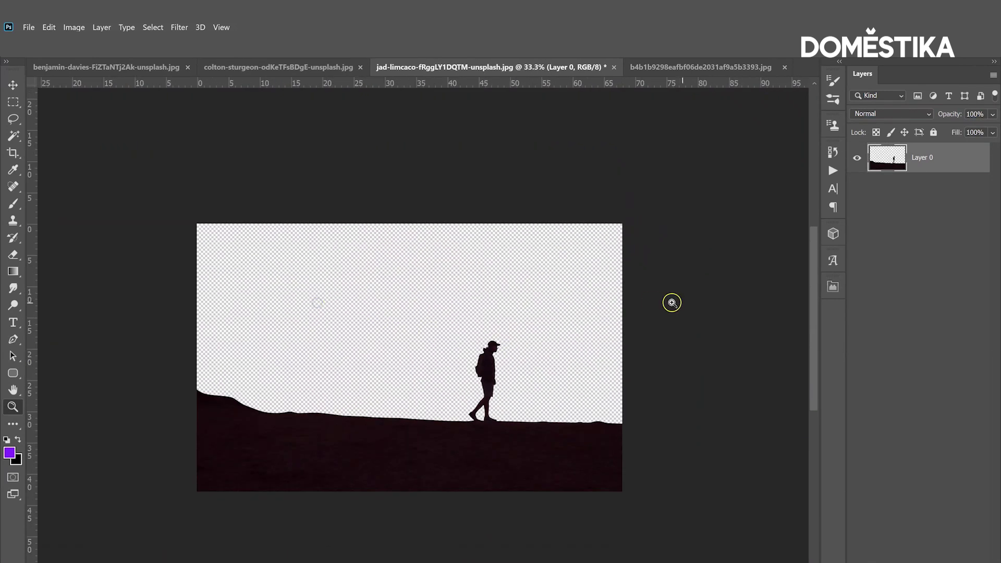
Add a Hue/Saturation adjustment layer above Layer 0 and clip it to that layer.
click(922, 553)
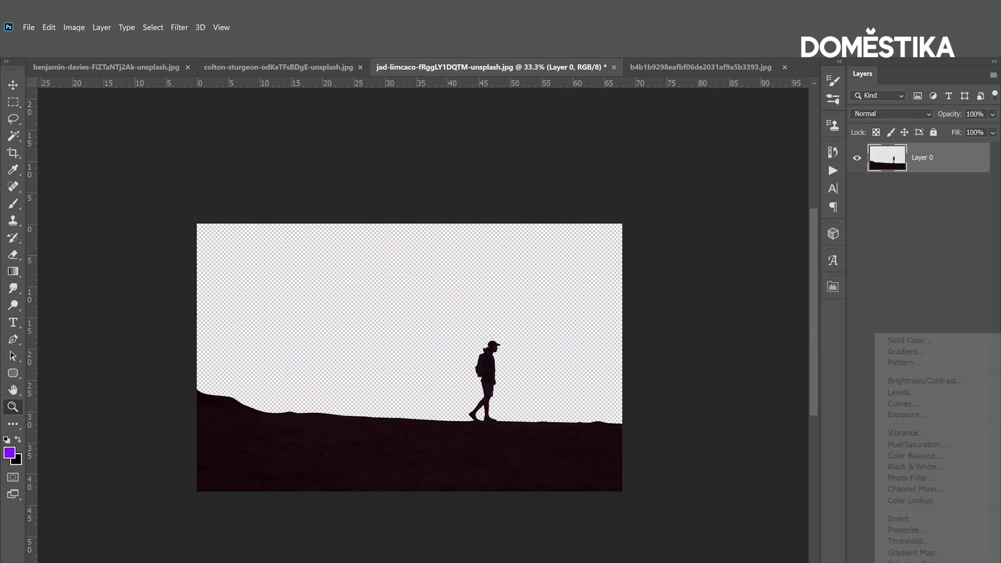
click(903, 444)
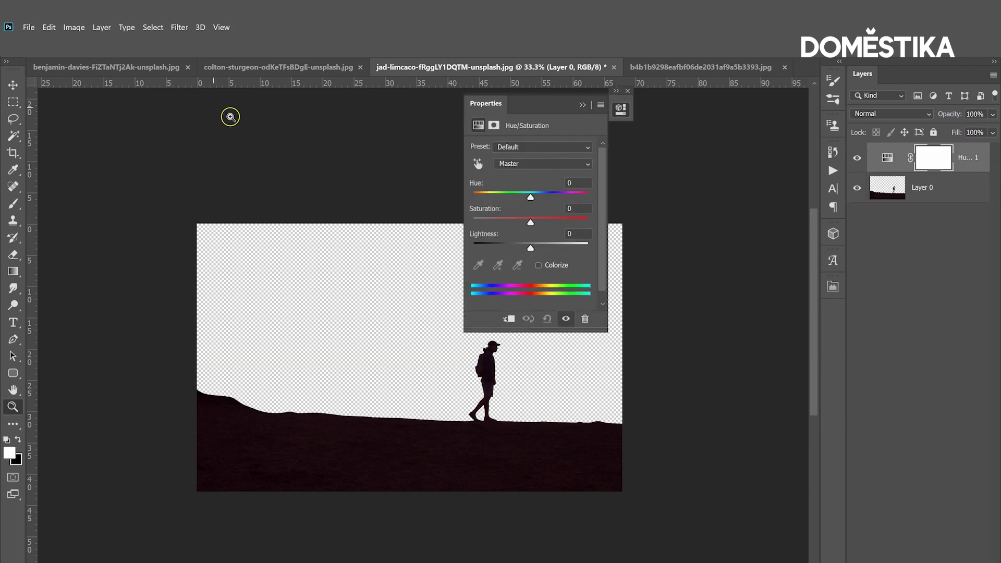
click(102, 27)
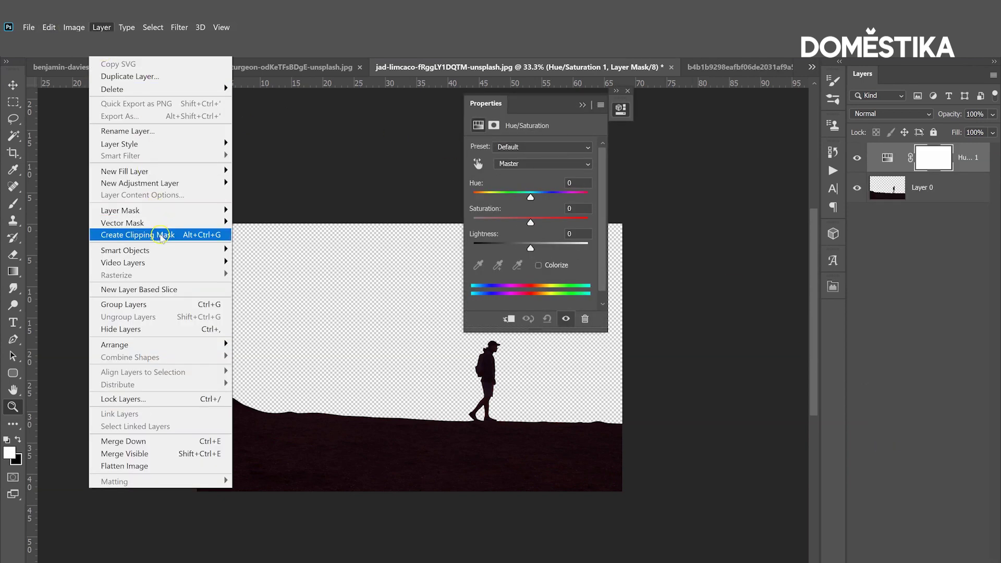
click(157, 235)
Set the adjustment's Lightness to -100 to turn the silhouette solid black, and collapse its settings.
click(501, 251)
drag(485, 249, 471, 248)
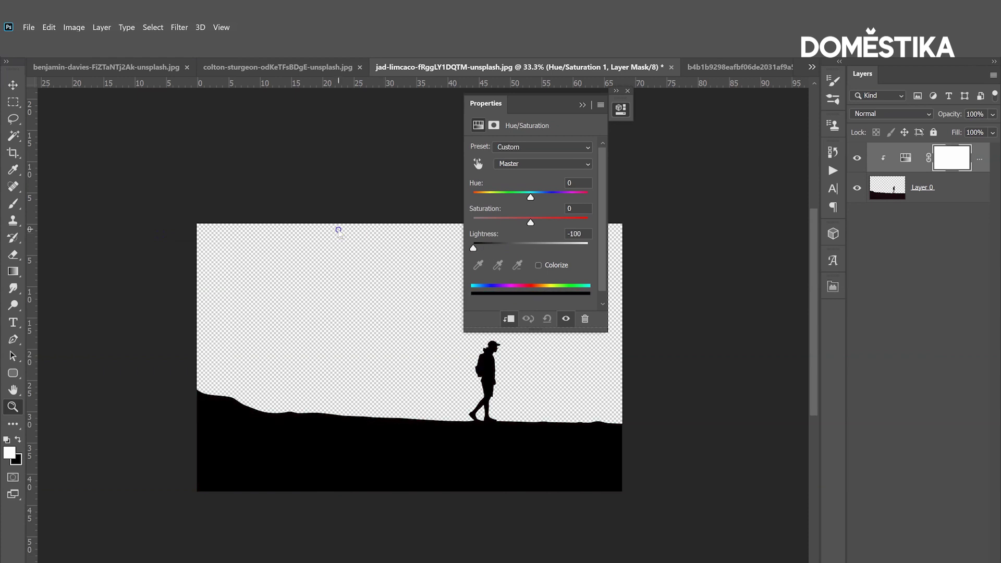
click(582, 105)
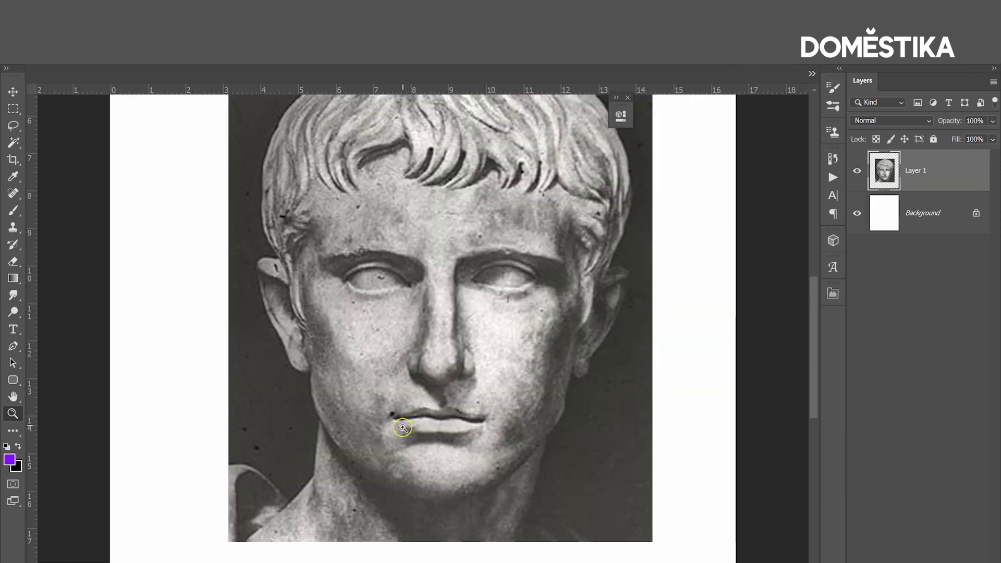
In the statue document, trace the head's chin, ears and hair with a closed Pen path on Layer 1.
scroll(402, 427, down, 1)
click(13, 346)
scroll(438, 479, down, 1)
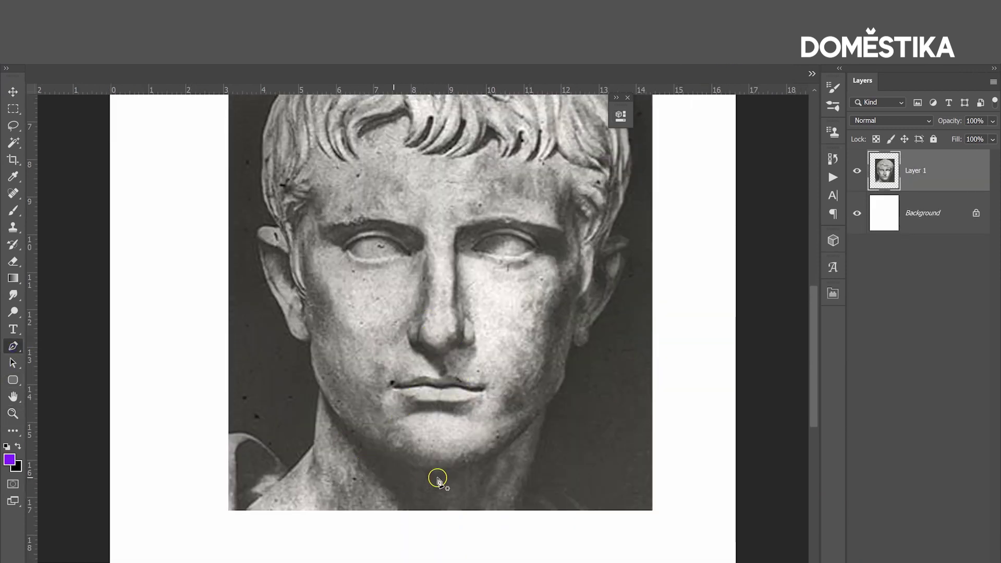
click(459, 393)
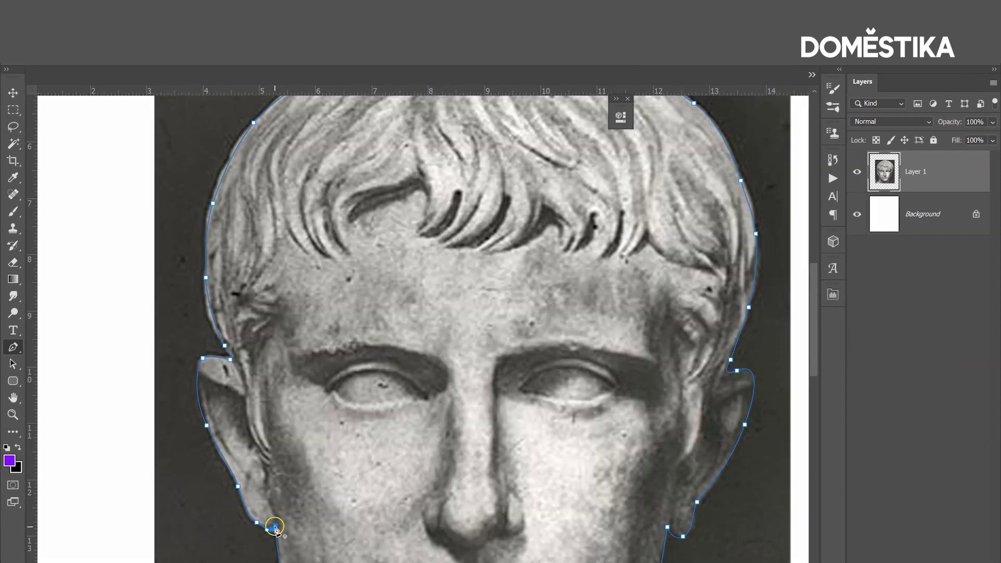
Turn the head path into a new anti-aliased selection with a feather radius of 0 pixels.
right_click(296, 413)
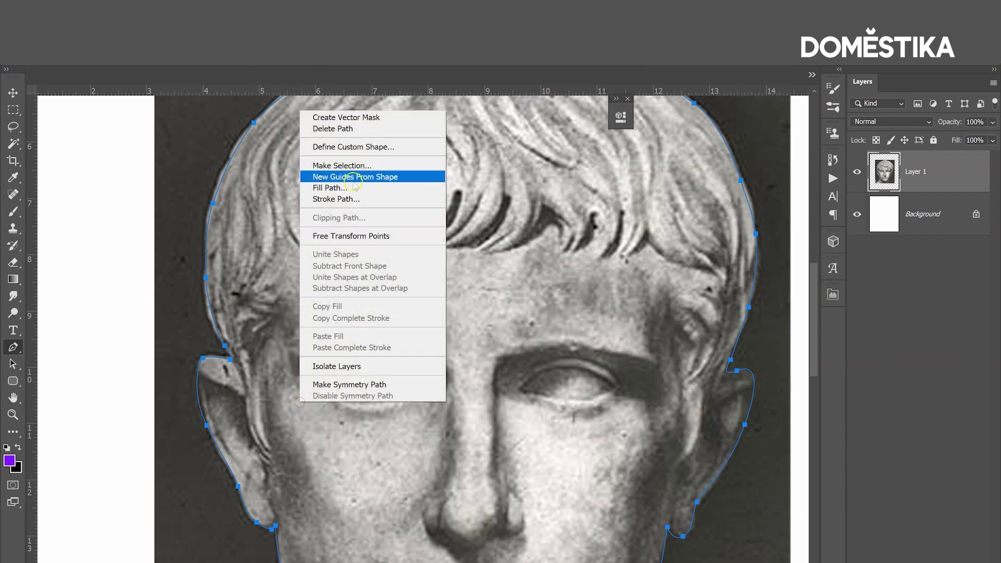
click(436, 160)
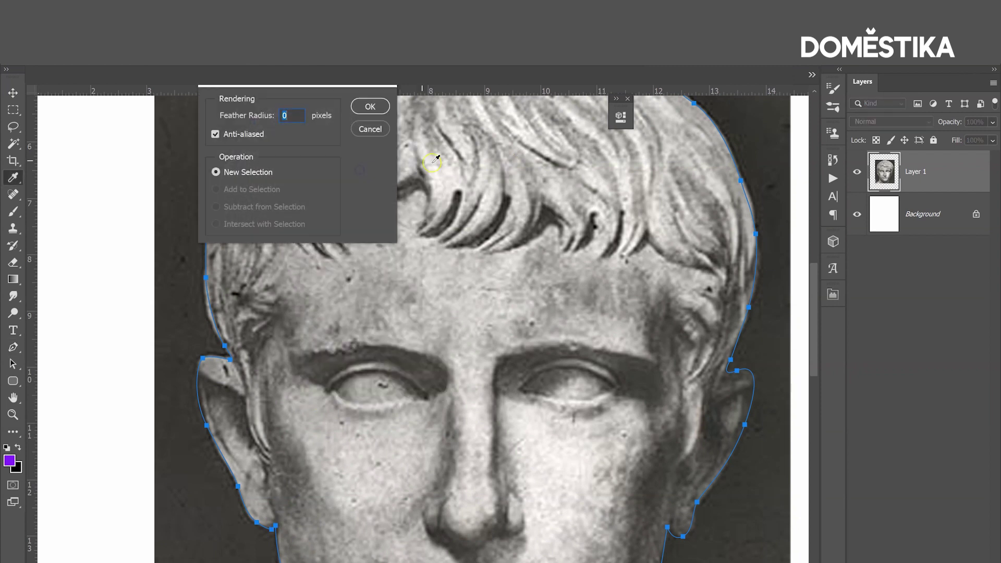
click(369, 107)
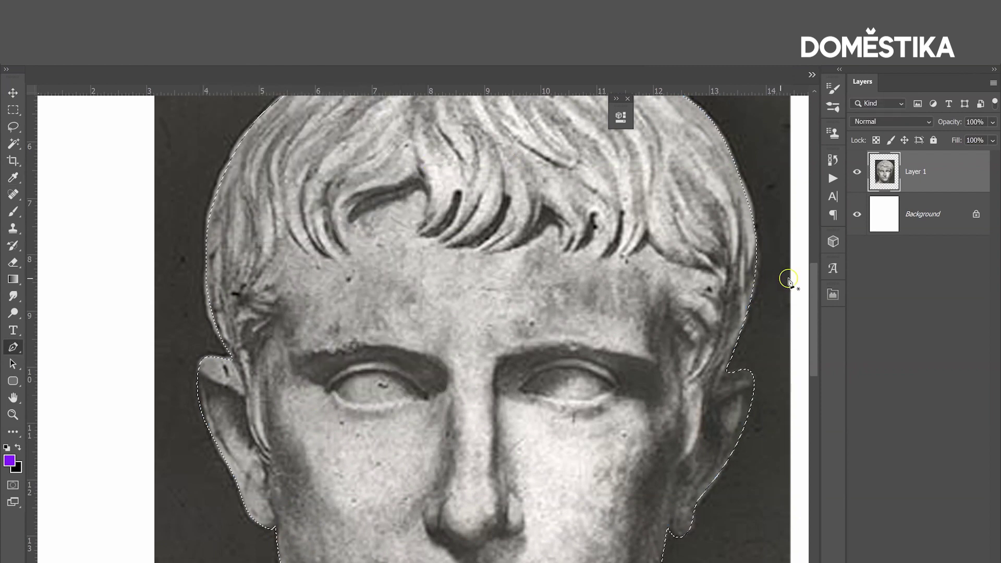
Copy the selected statue head to a new layer and hide Layer 1 to isolate the cut-out.
key(ctrl+j)
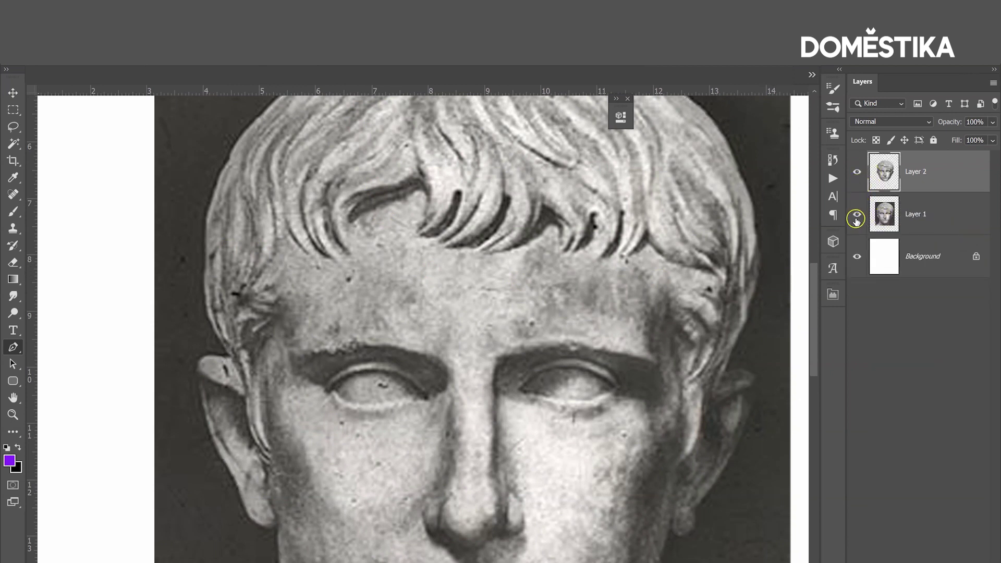
click(13, 414)
alt+click(365, 372)
alt+click(365, 371)
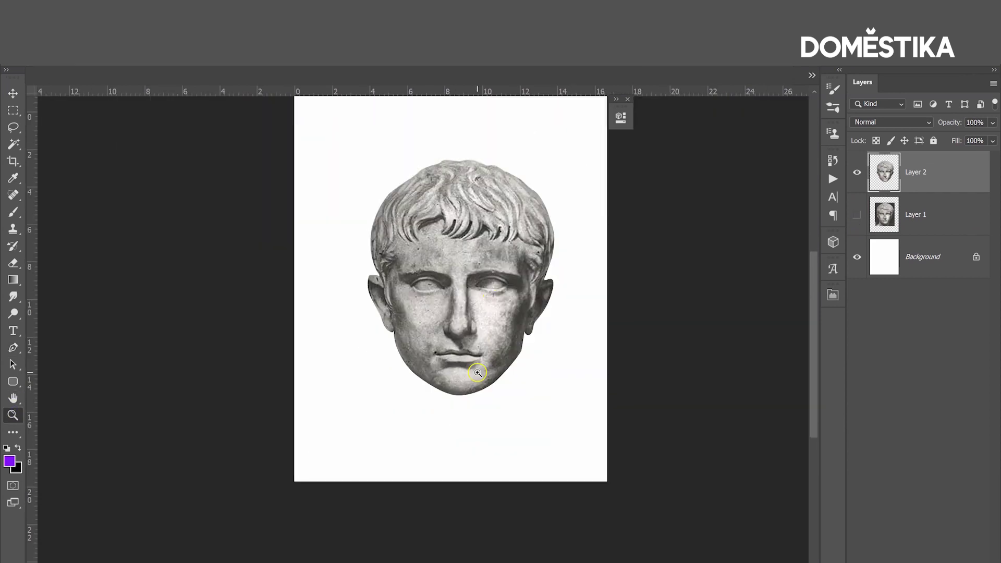